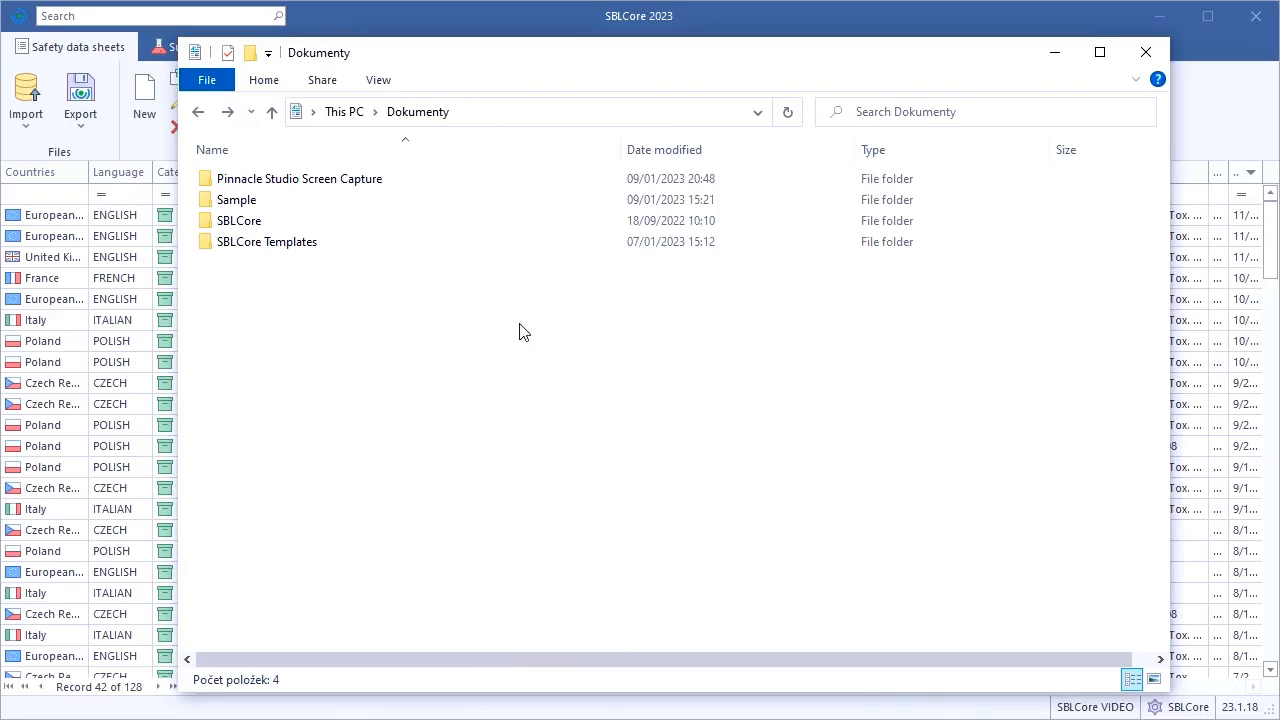
Open the Examples folder inside SBLCore Templates and select the "D 3L Sym4 label" document
double_click(268, 241)
double_click(236, 180)
double_click(258, 250)
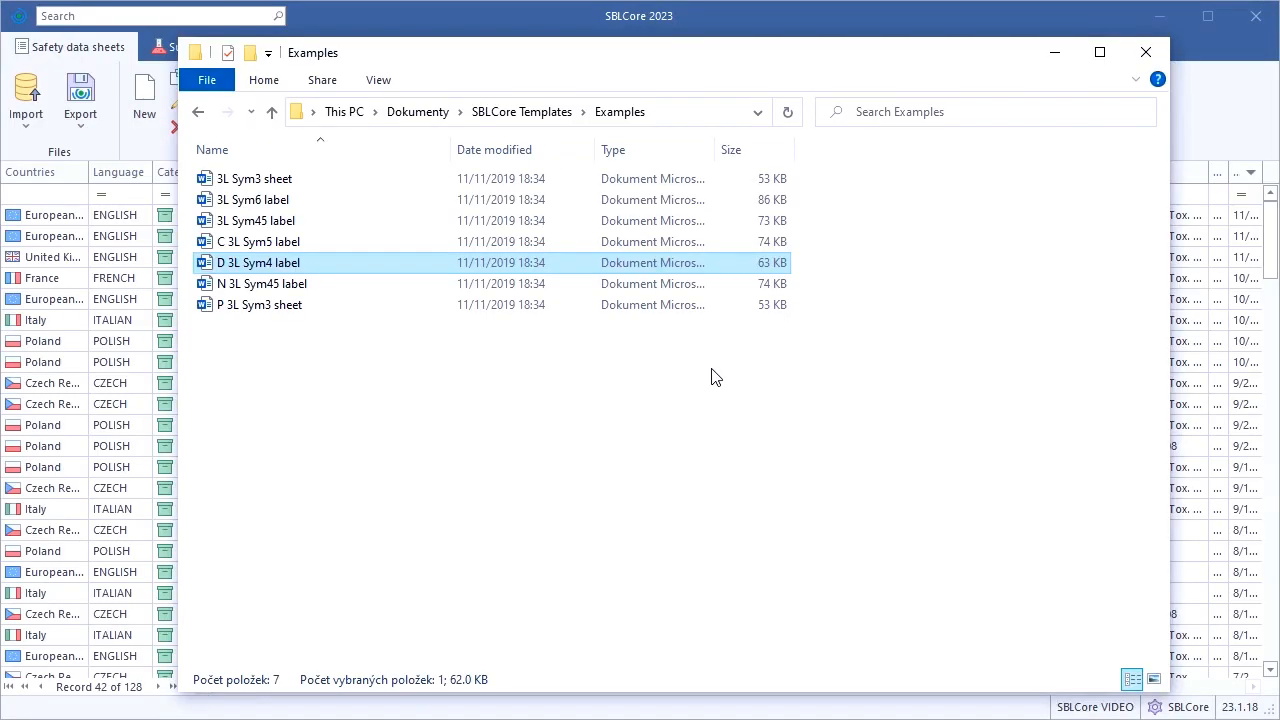
Return to the SBLCore Templates folder and open its Placeholders folder to view the symbol images
left_click(522, 114)
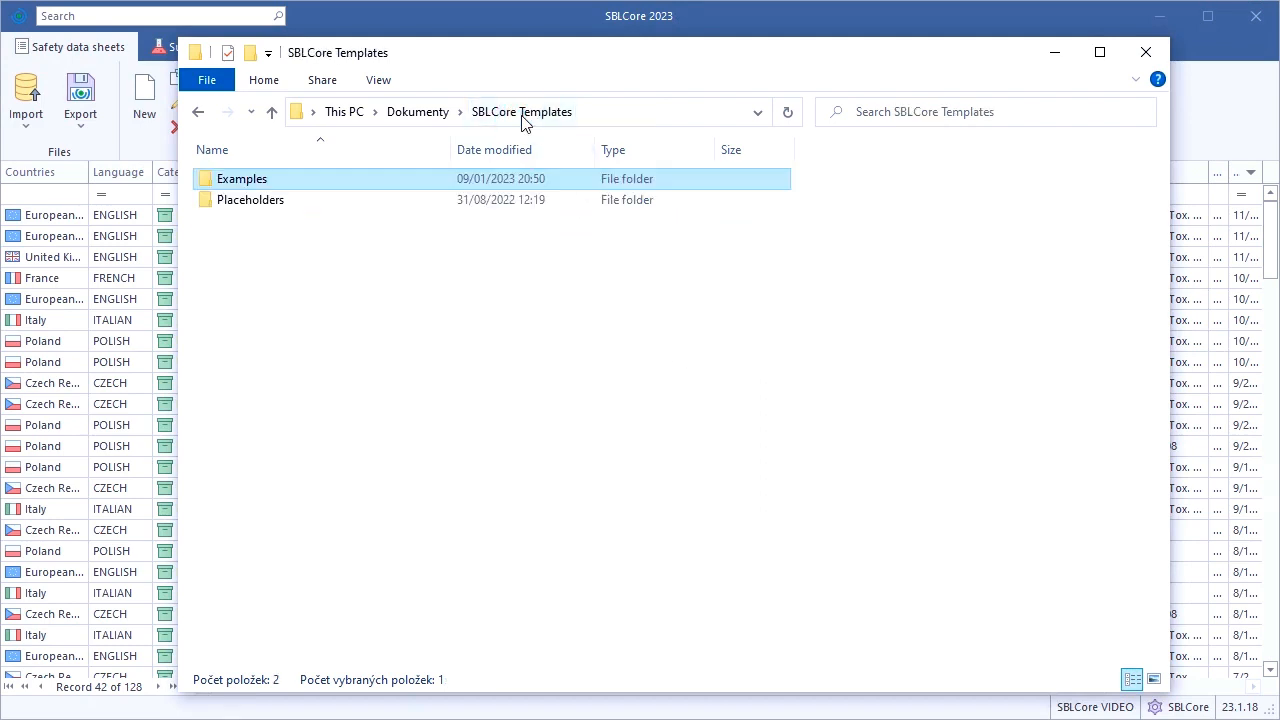
left_click(372, 204)
double_click(372, 204)
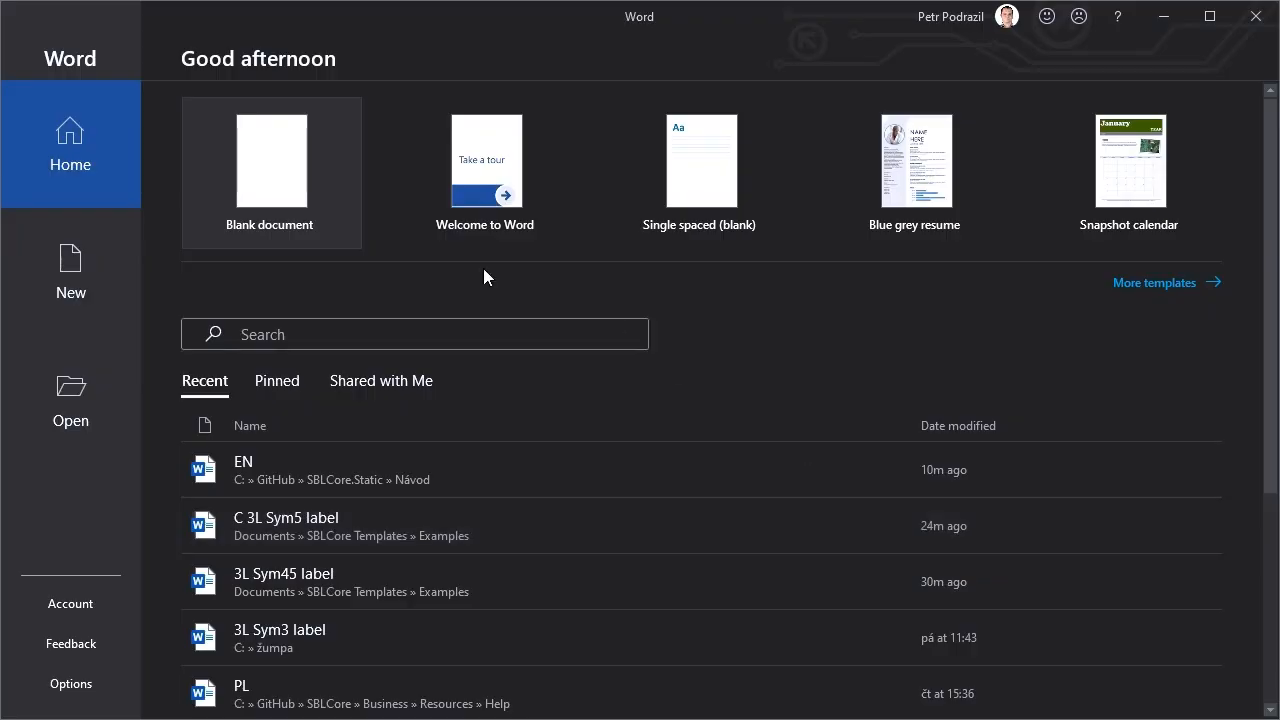
left_click(339, 217)
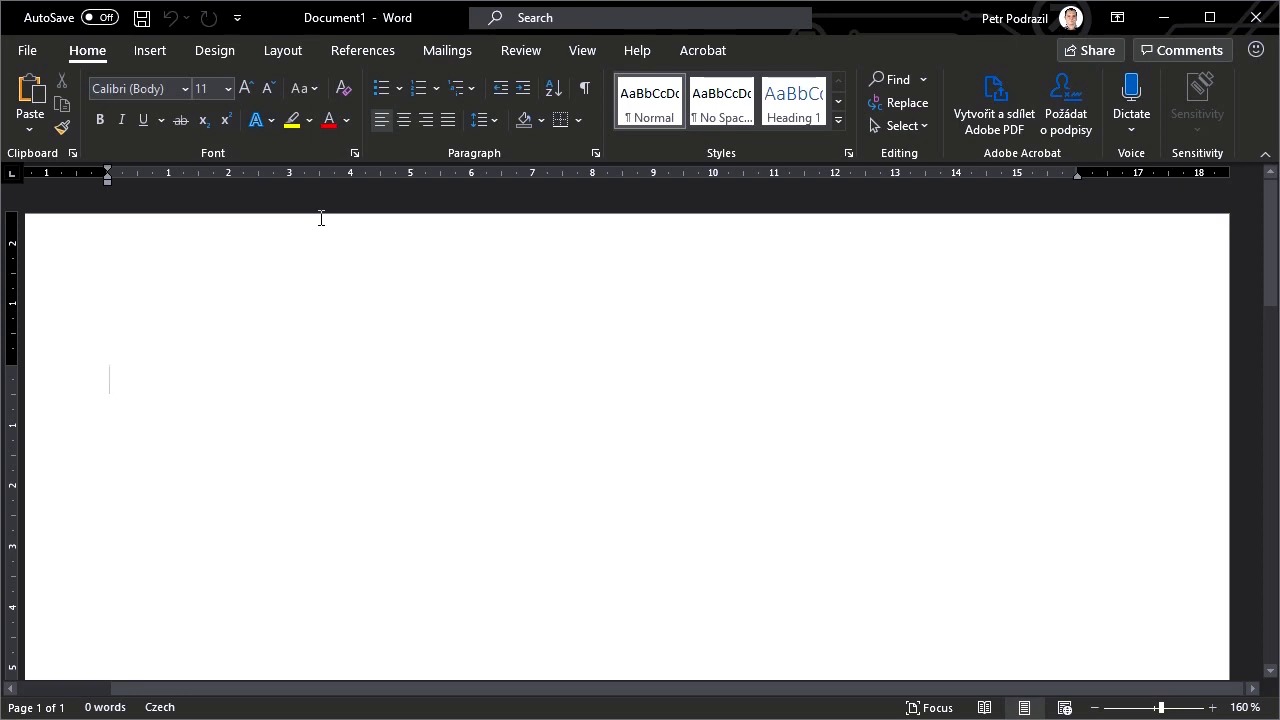
Define a custom paper size 7,4 cm wide and 5,2 cm high for the blank Word document
left_click(268, 48)
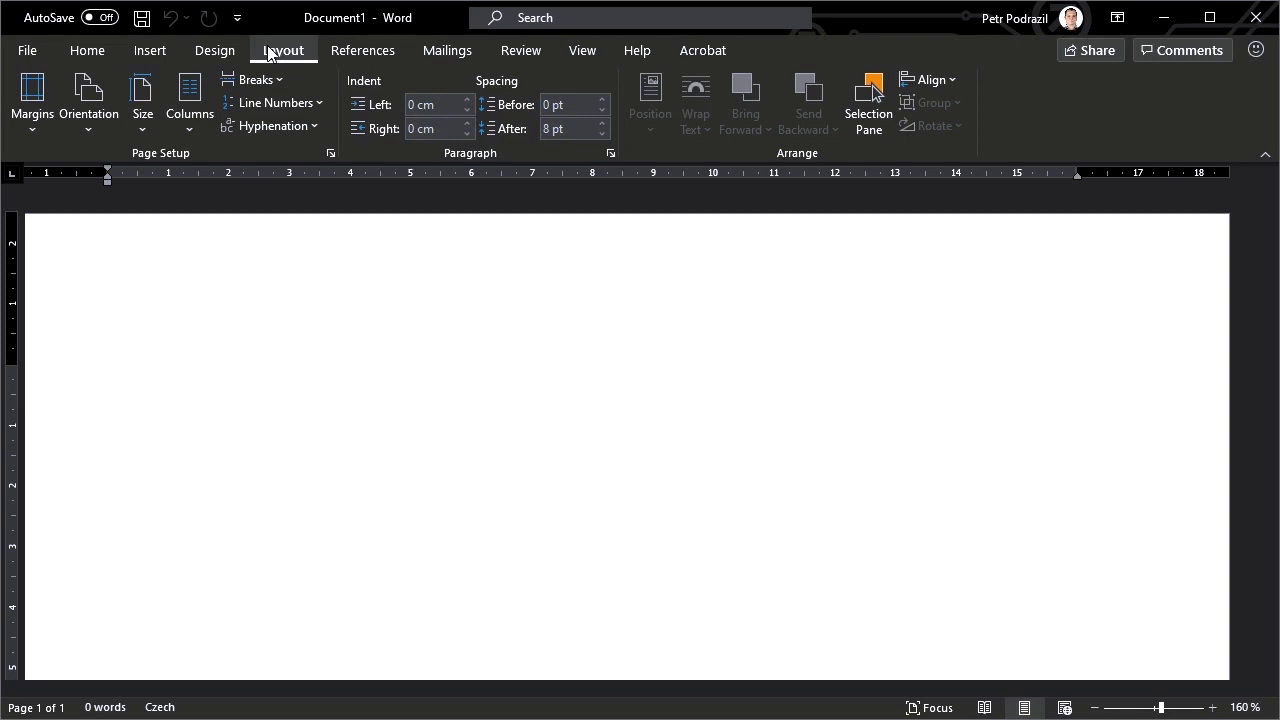
left_click(138, 128)
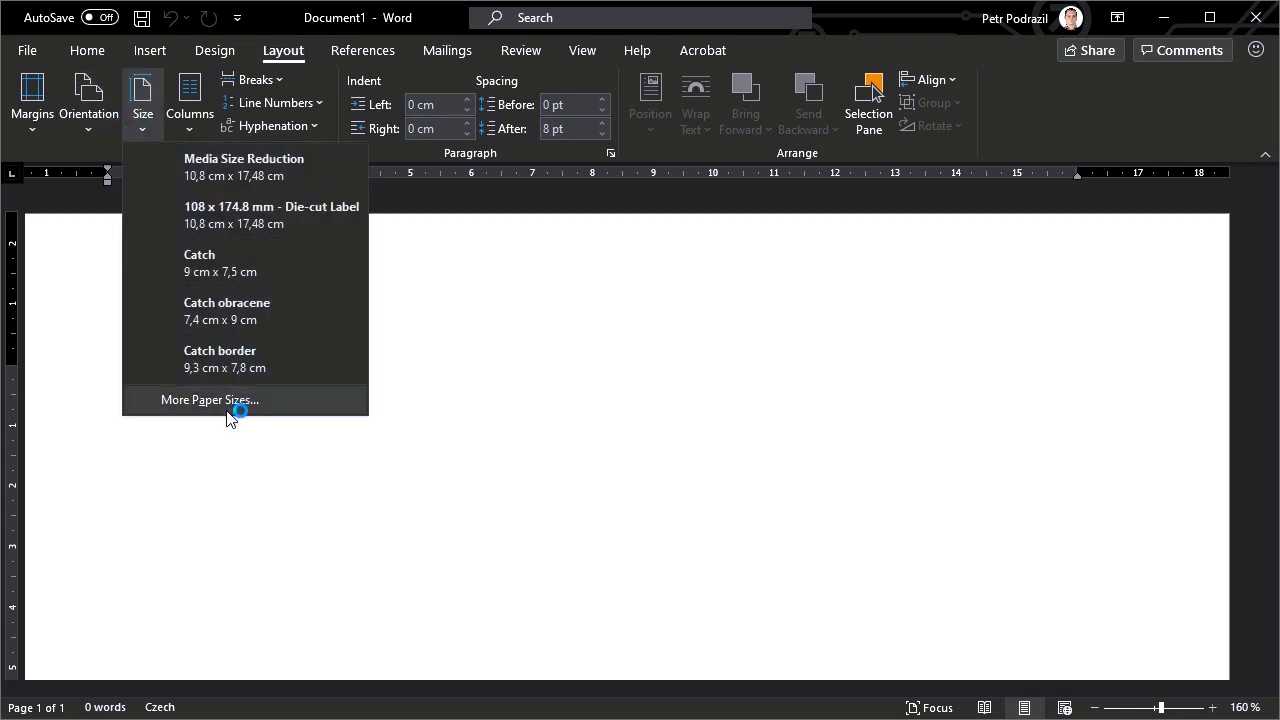
left_click(227, 410)
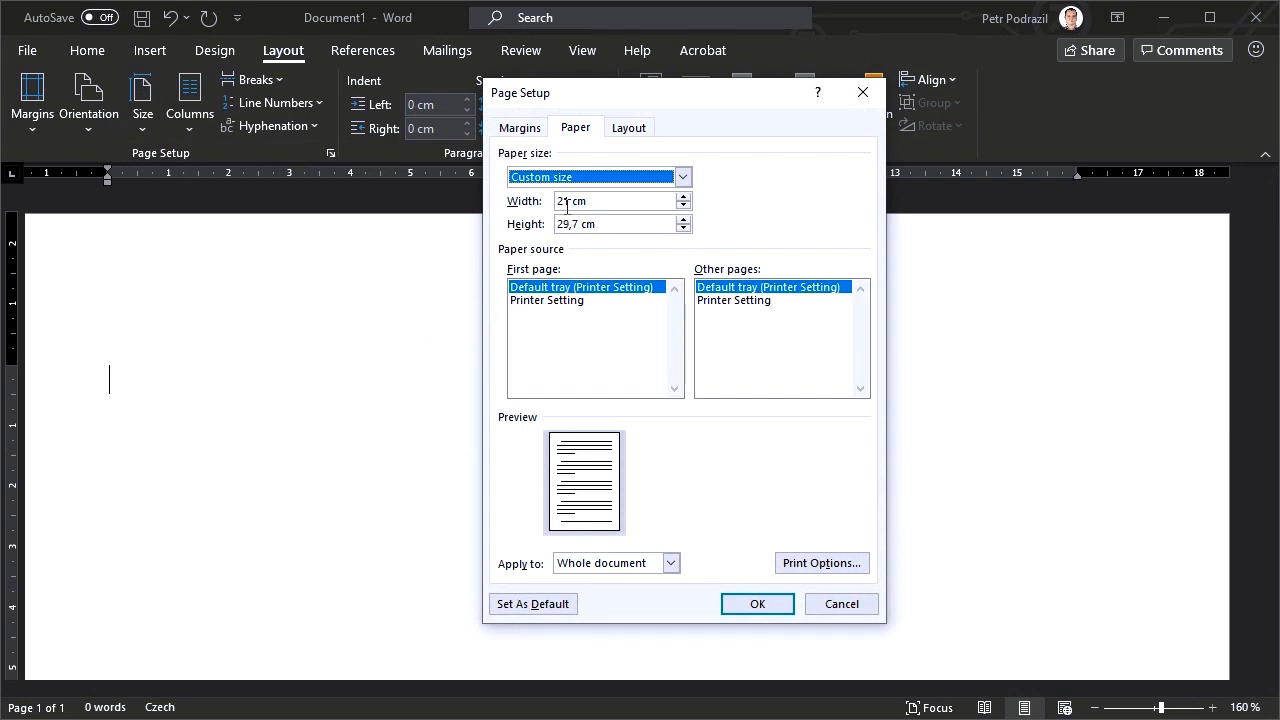
double_click(567, 204)
type("7,4")
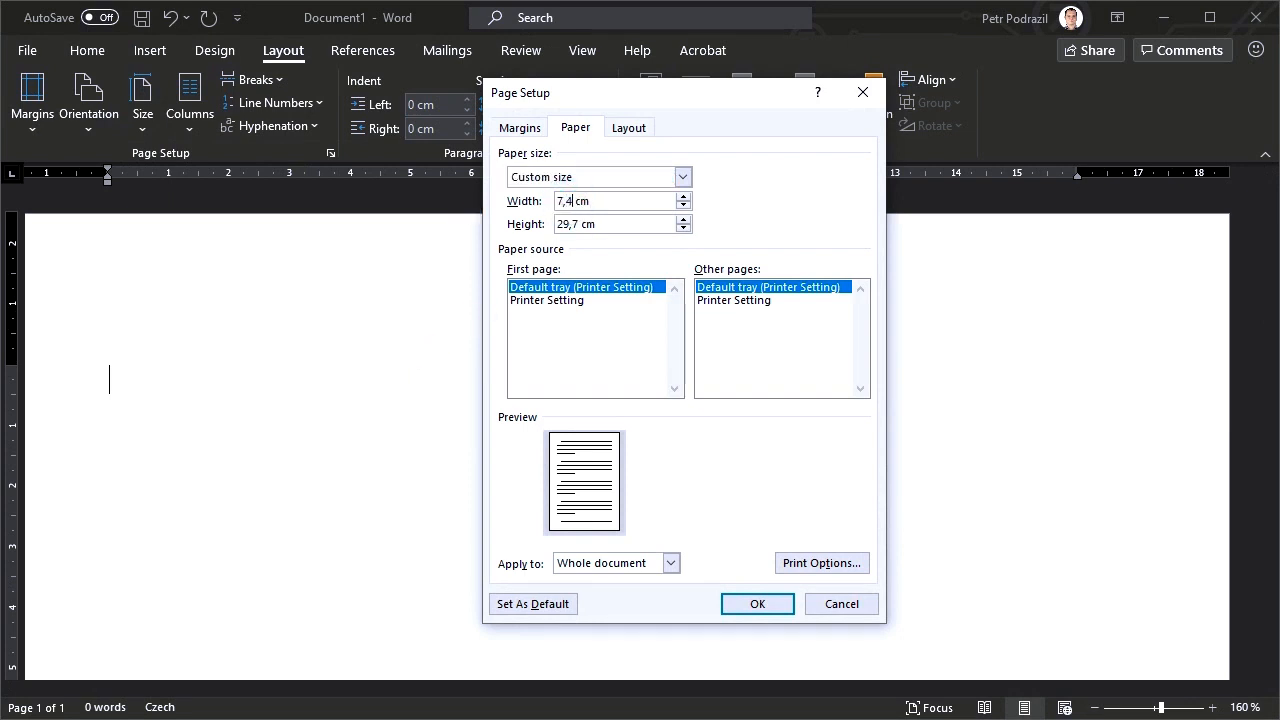
key("Tab")
double_click(565, 225)
type("5,2")
key("Delete")
Set all four page margins to 0,3 cm and apply the page setup
left_click(520, 128)
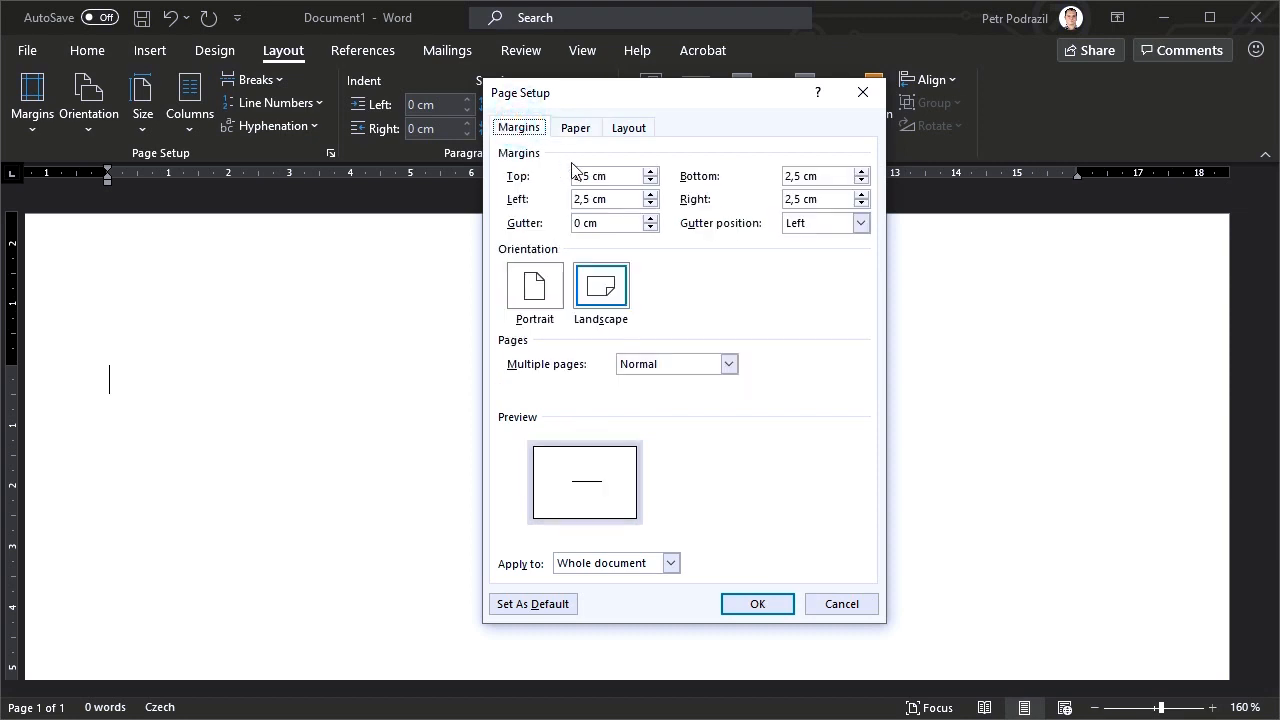
triple_click(597, 176)
type("0,3")
key("Tab")
type("0,3")
key("Tab")
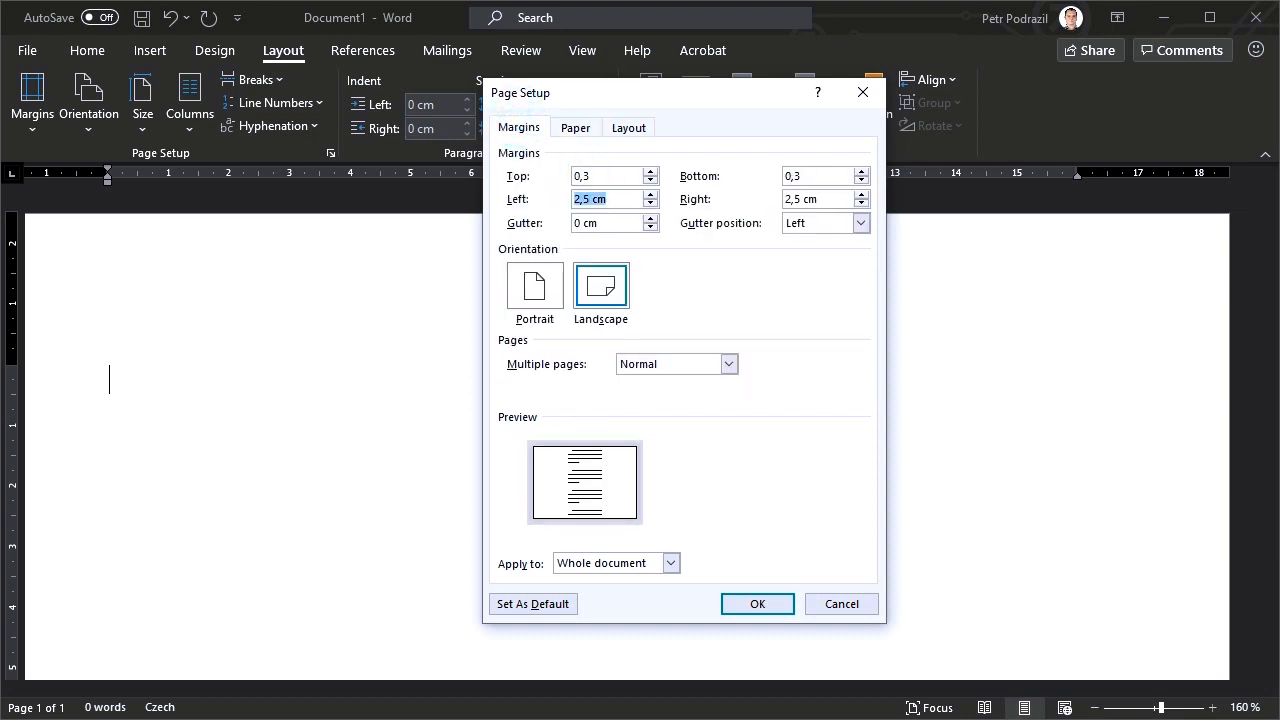
type("0,3")
key("Tab")
type("0,3")
key("Tab")
key("Return")
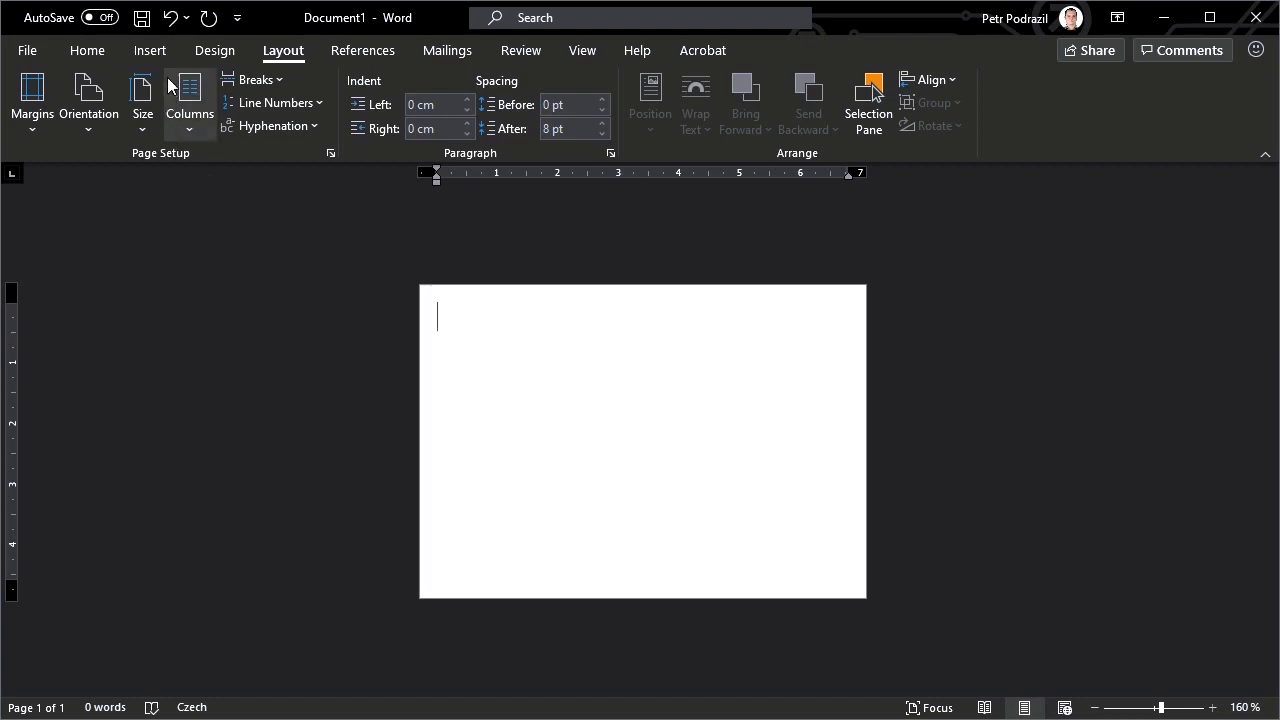
Insert the symbol placeholder picture with number 1 into the label page
left_click(150, 51)
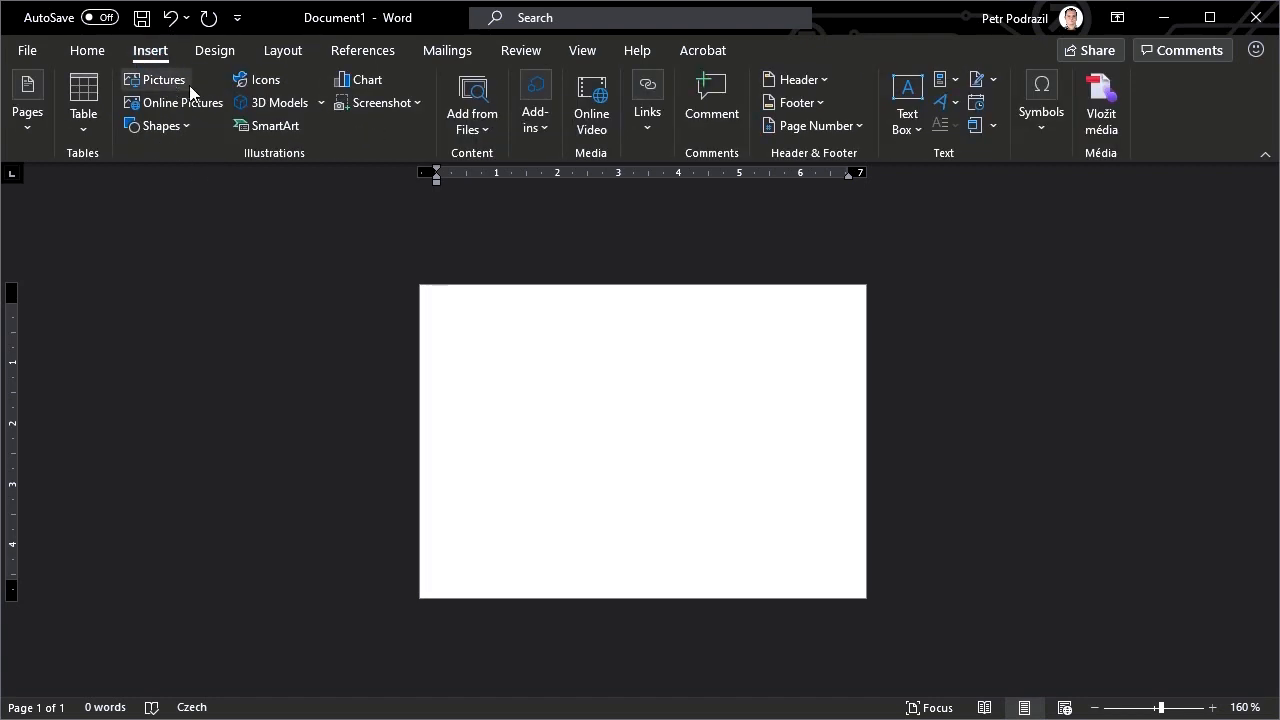
left_click(160, 80)
double_click(141, 193)
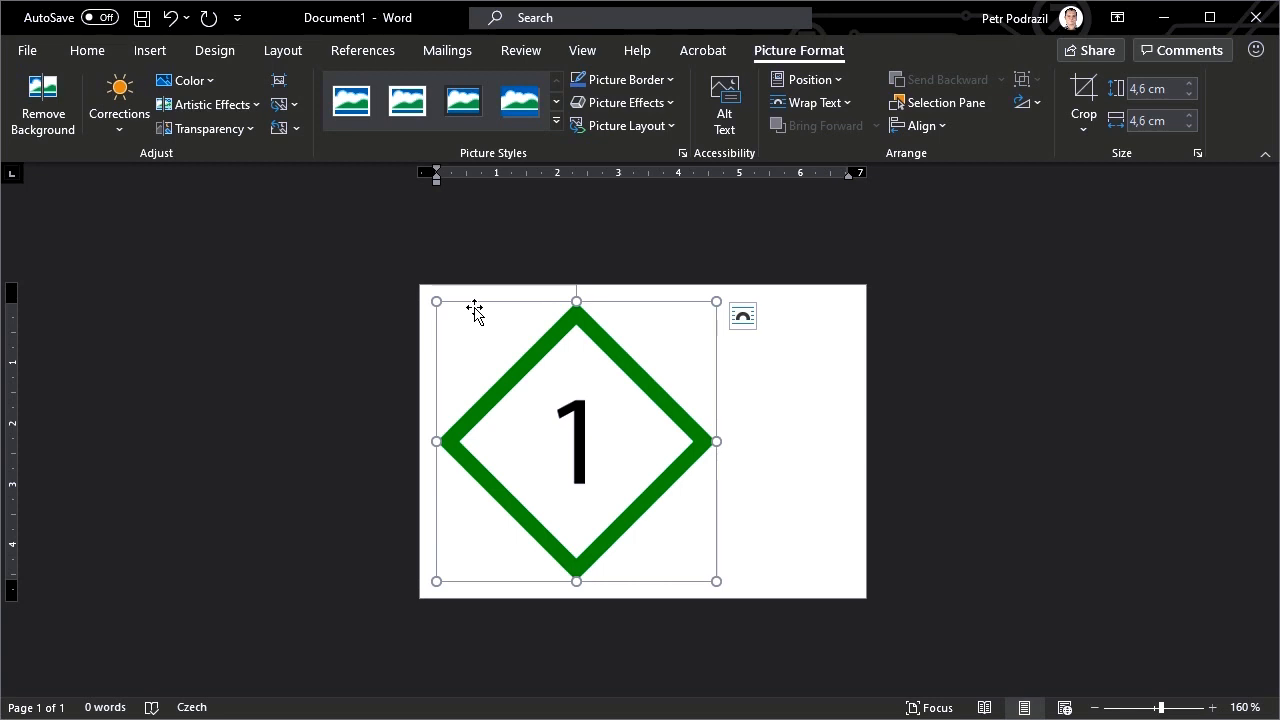
key("alt+Tab")
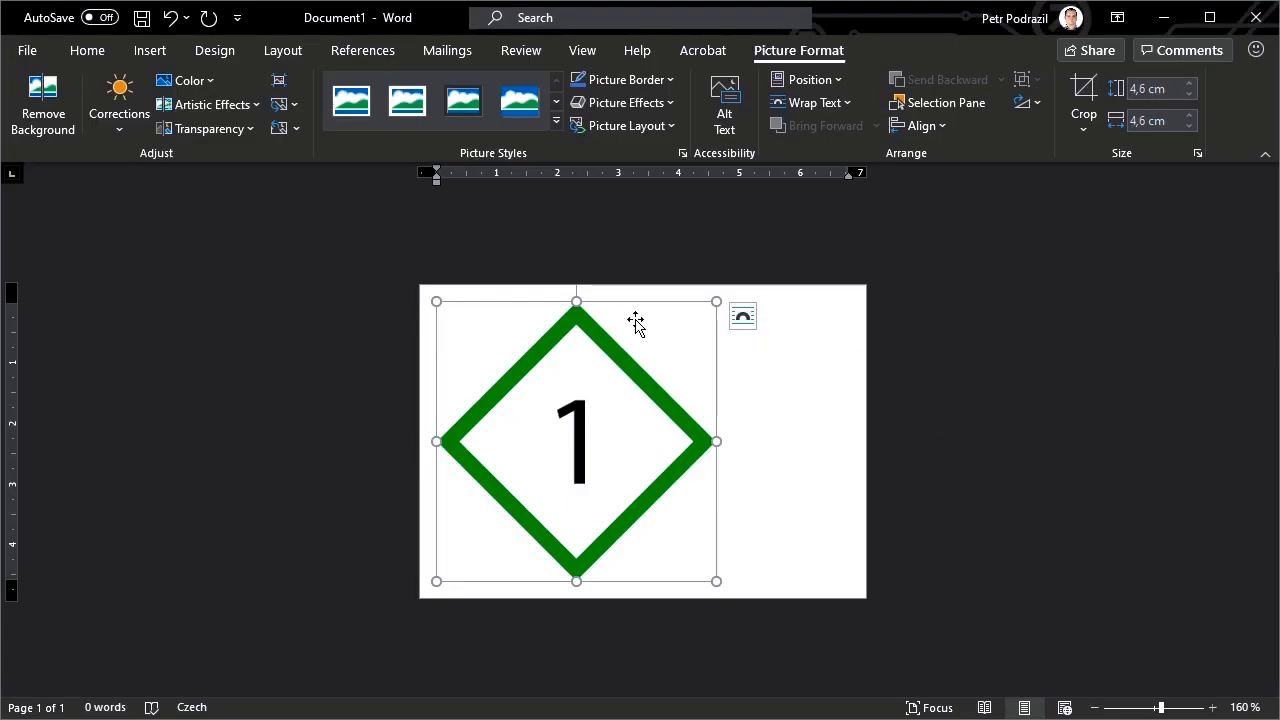
Resize the symbol placeholder to 2,26 cm with its aspect ratio locked and set its text wrapping to In front of text
right_click(634, 313)
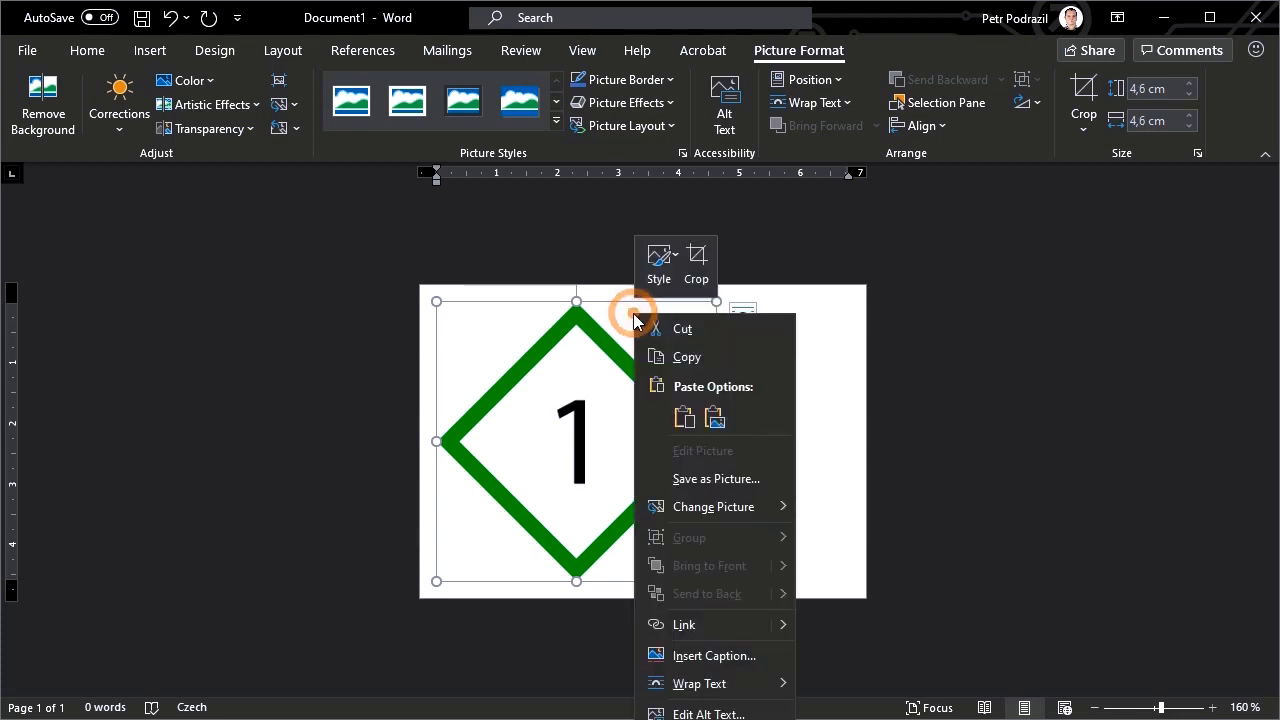
left_click(733, 718)
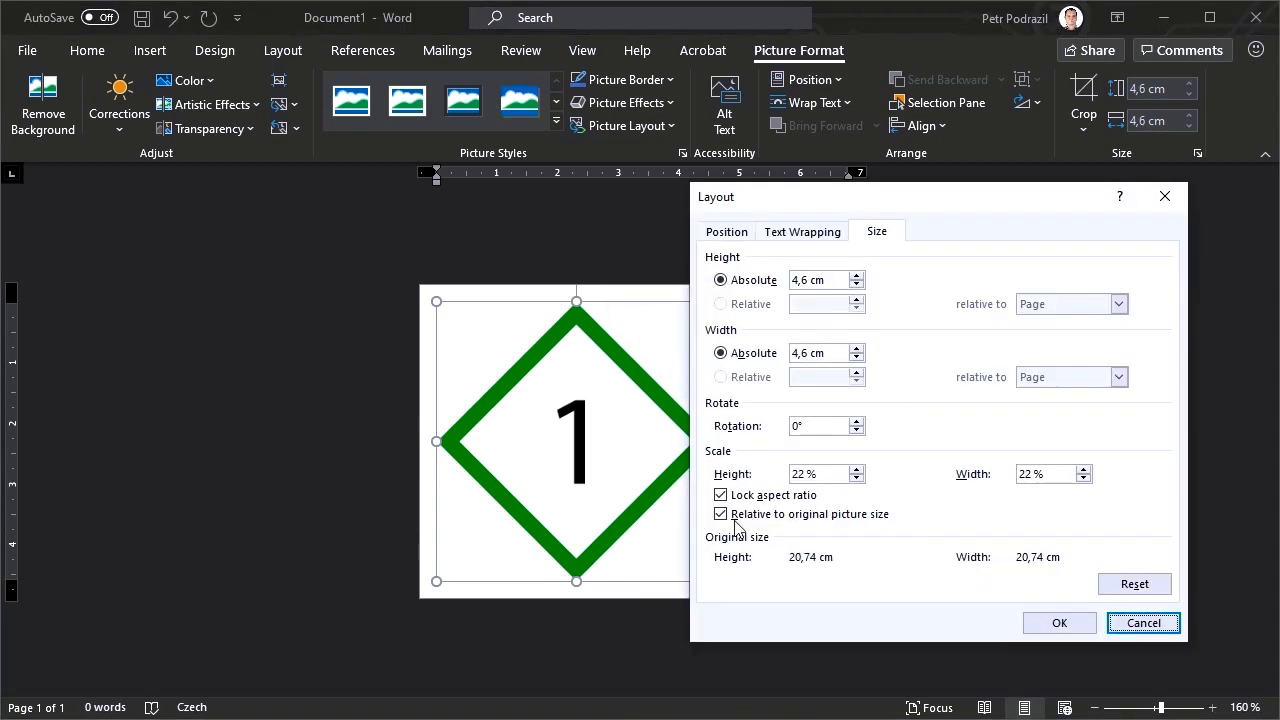
double_click(810, 280)
type("2,26")
key("Tab")
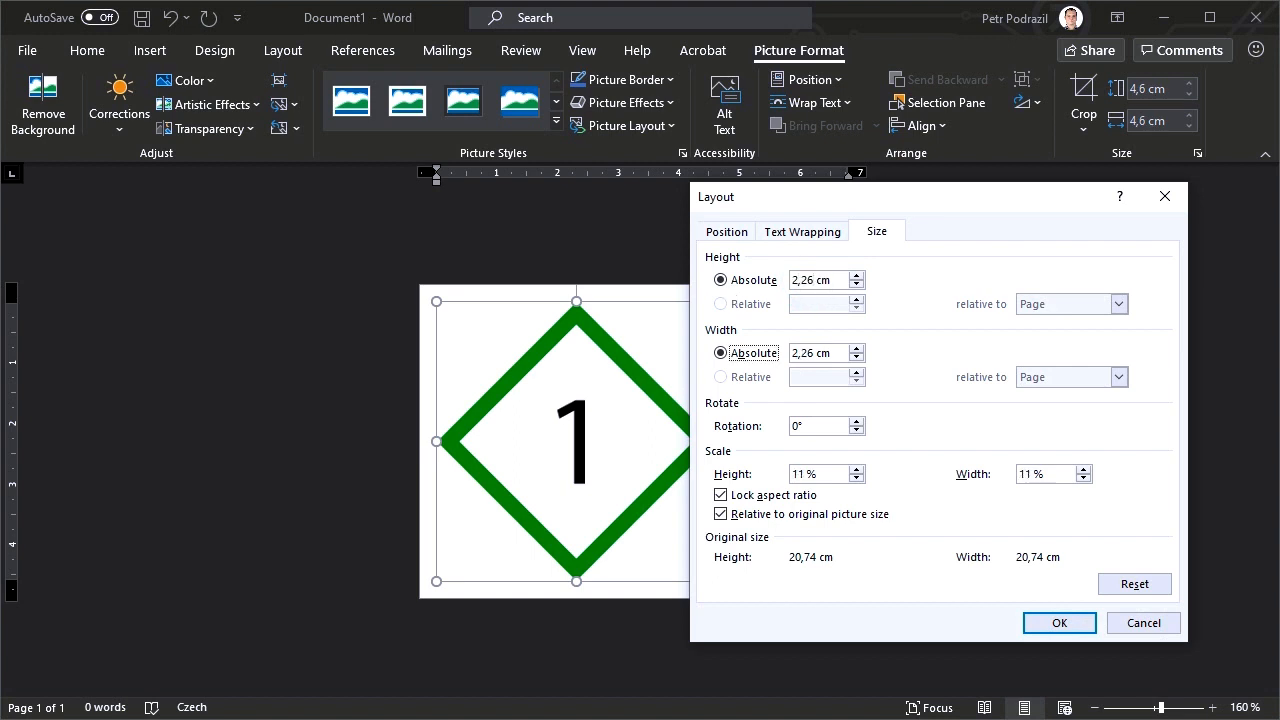
left_click(790, 233)
left_click(866, 384)
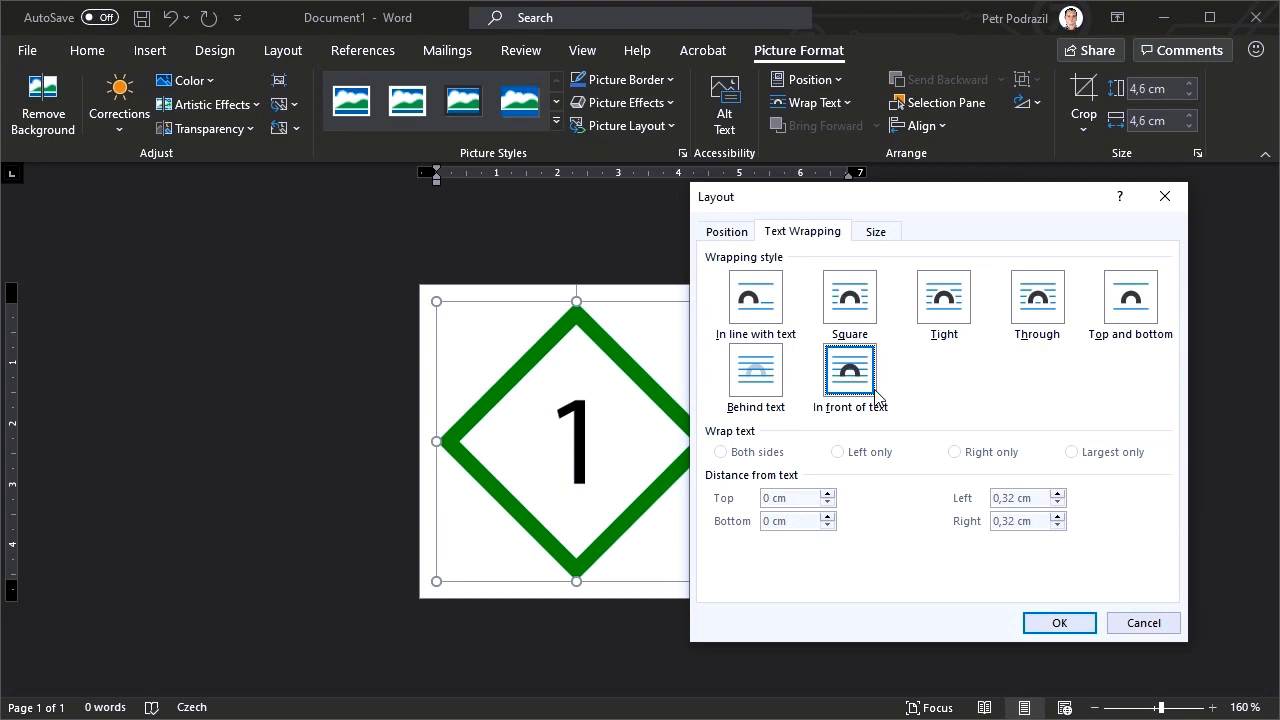
Fix the placeholder's absolute position relative to the page, 0,3 cm to the right and 0,3 cm below, and apply the layout
left_click(727, 231)
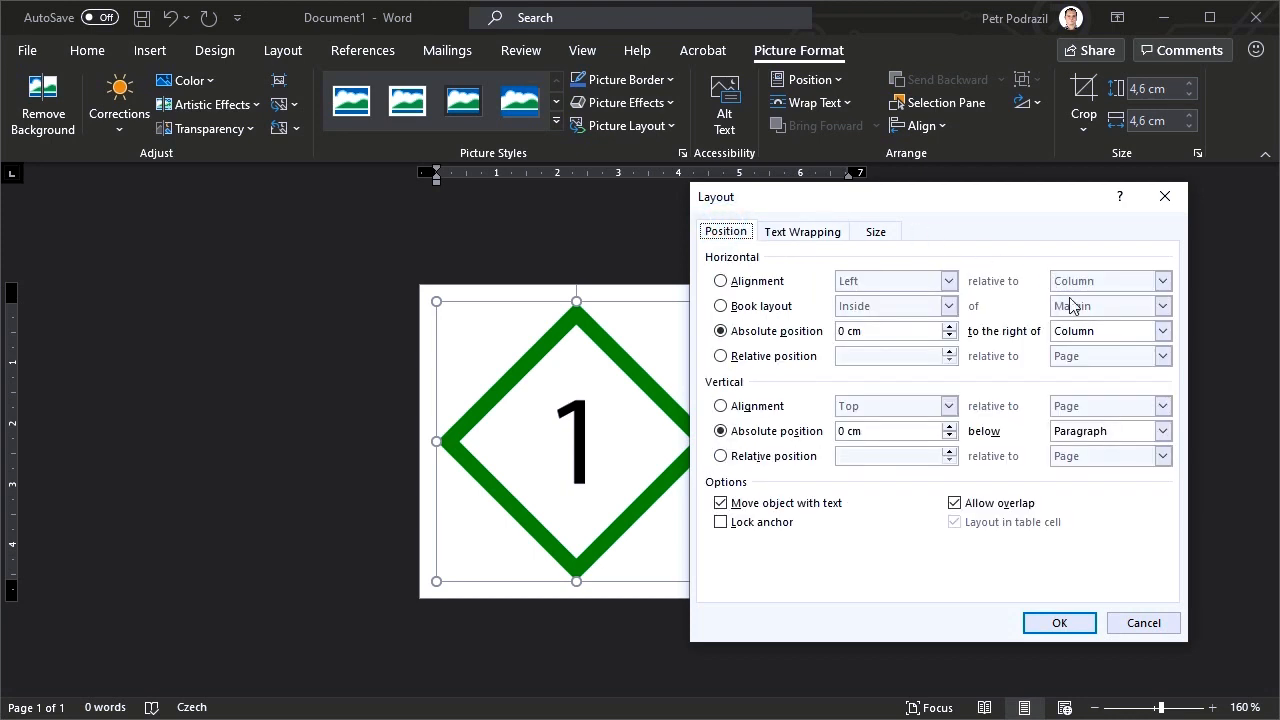
left_click(1089, 331)
left_click(1078, 362)
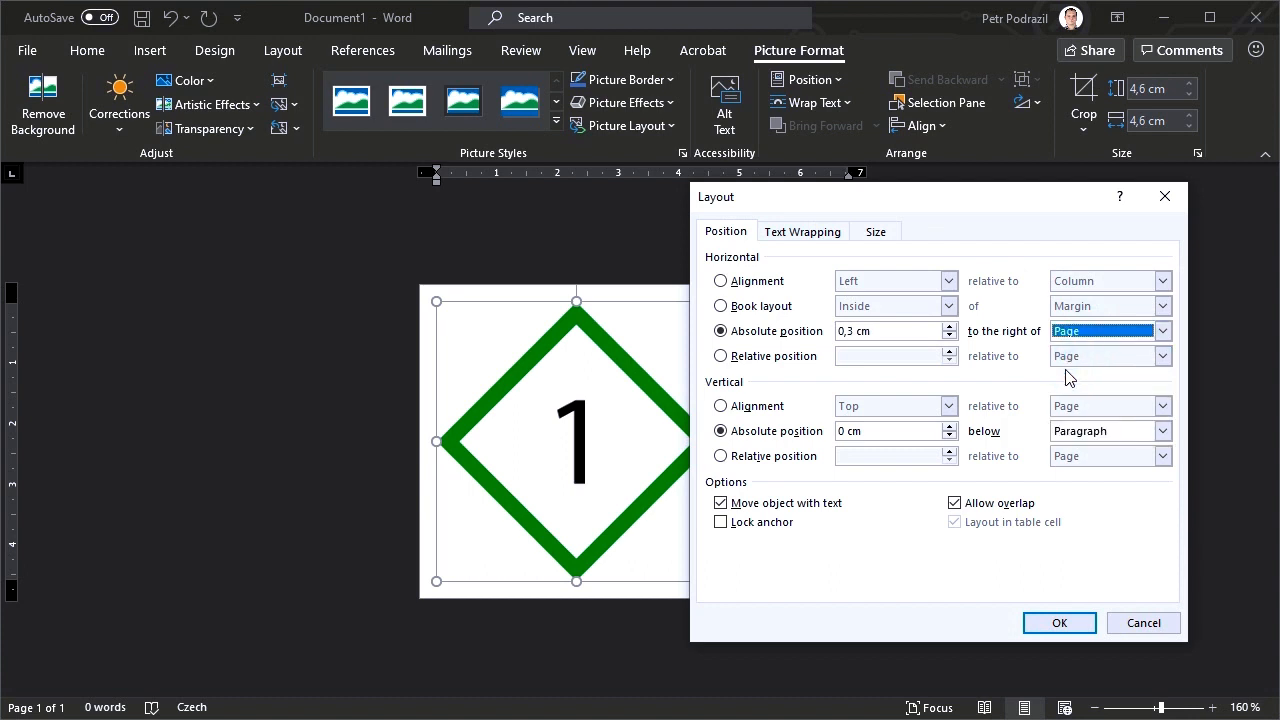
left_click(1081, 432)
left_click(1079, 463)
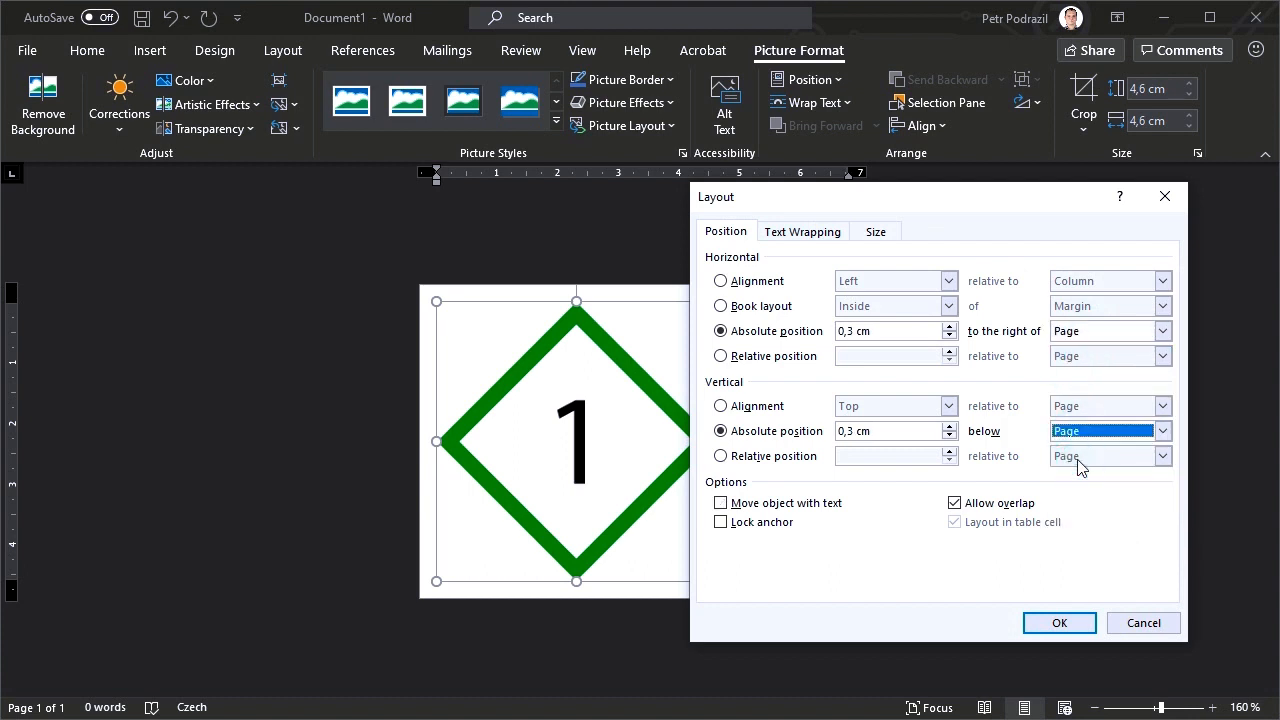
left_click(1038, 627)
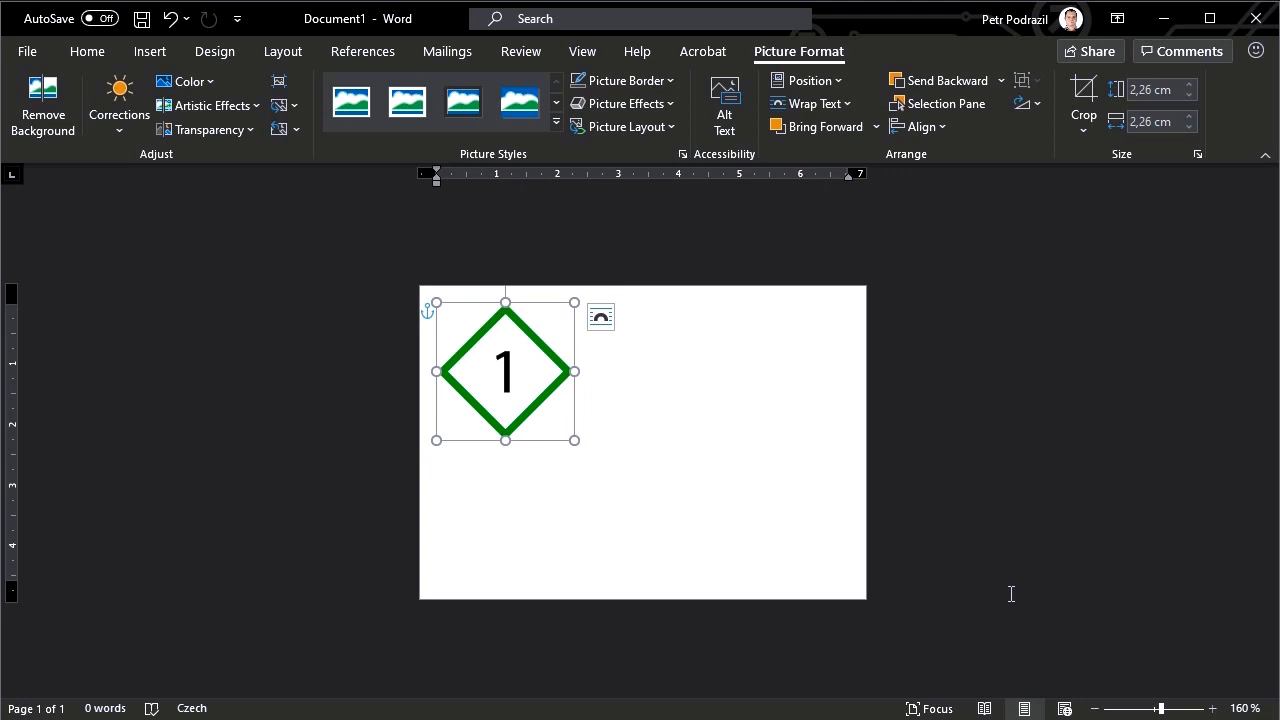
Insert a simple text box to the right of the symbol placeholder, sized about 4,42 cm wide and 3,43 cm high
left_click(149, 51)
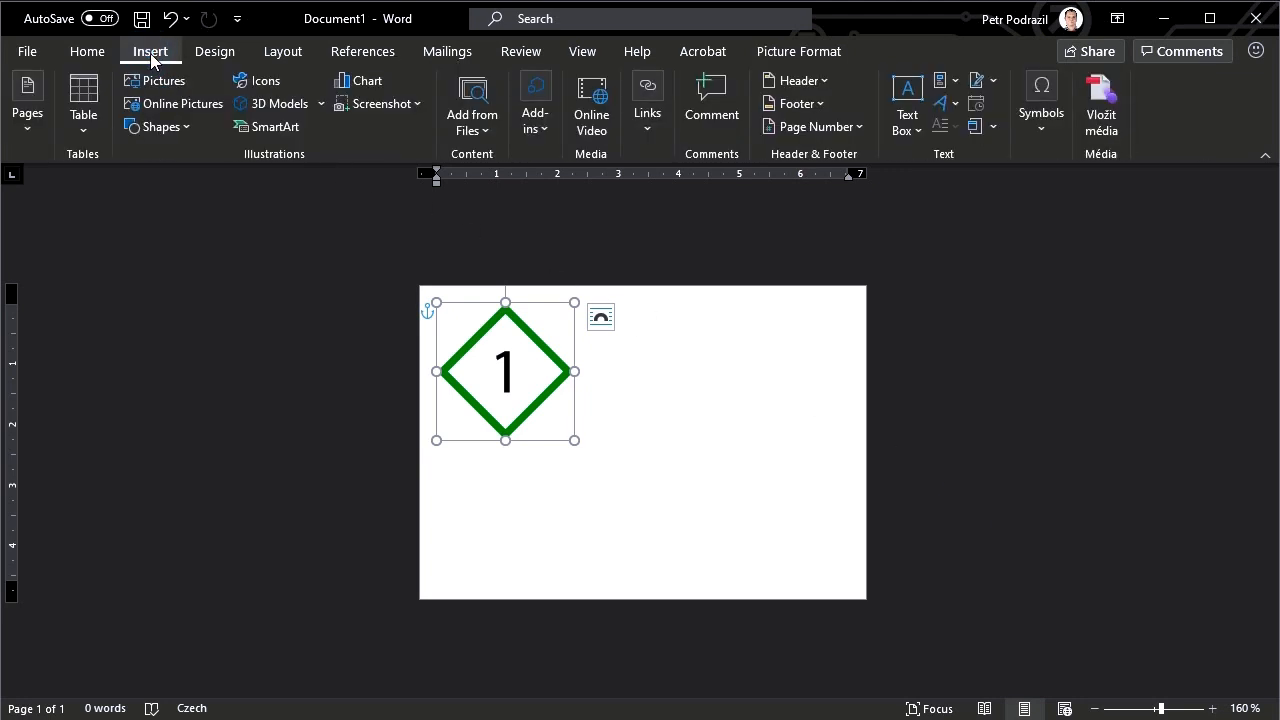
left_click(896, 90)
left_click(986, 206)
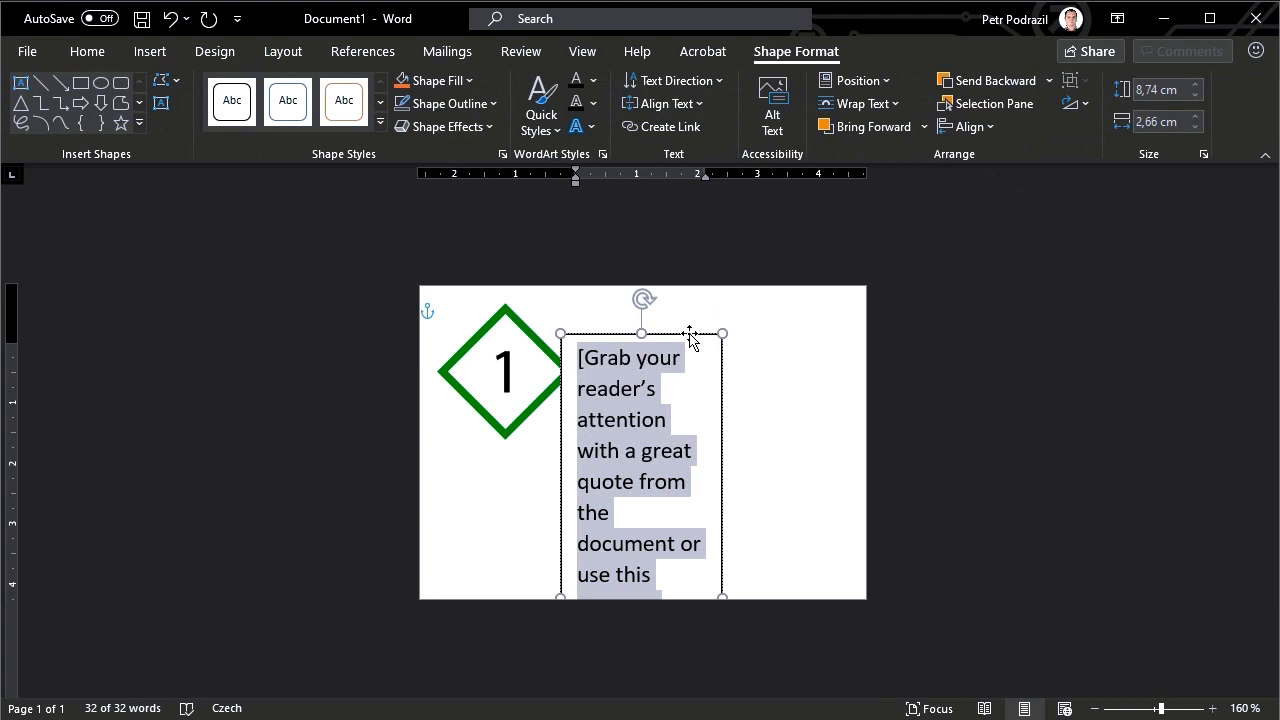
left_click_drag(690, 334, 713, 304)
left_click_drag(745, 567, 852, 585)
left_click_drag(717, 585, 720, 512)
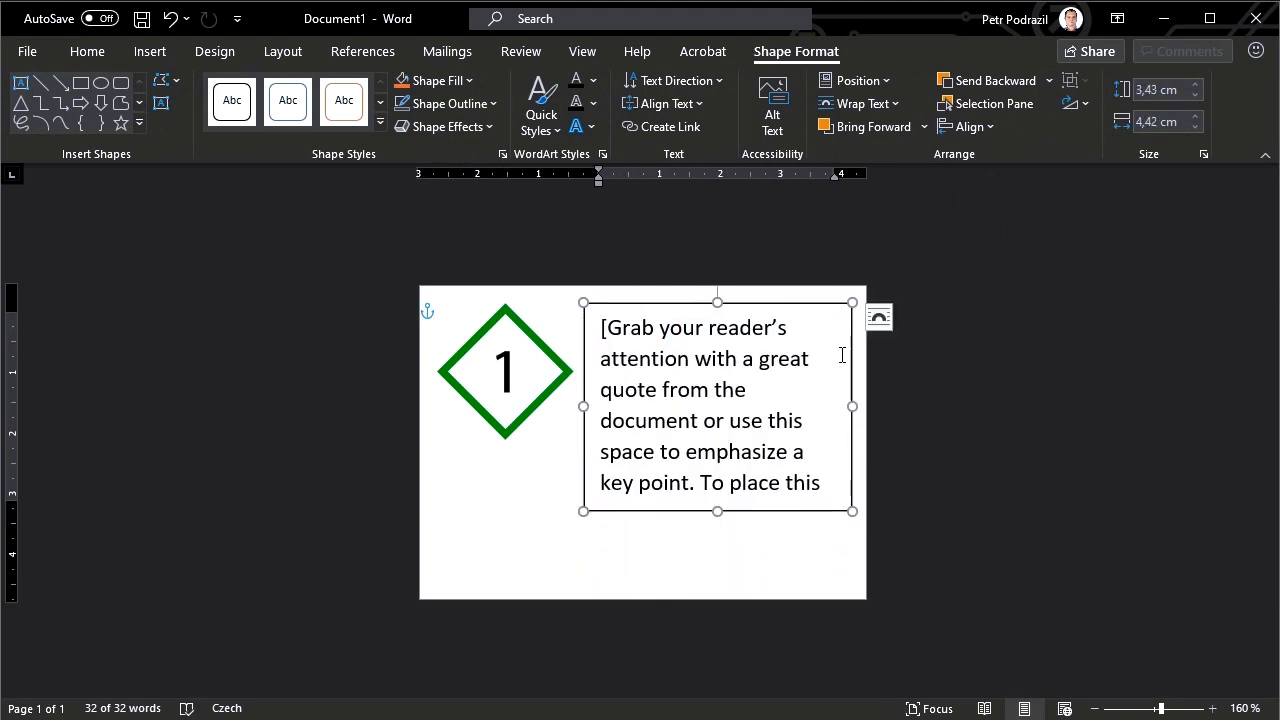
Set the text box's left, right, top and bottom internal margins to 0,03 cm
right_click(855, 315)
left_click(940, 719)
left_click(1109, 258)
left_click(1203, 429)
left_click_drag(1202, 429, 1190, 429)
type("03")
key("ctrl+a")
key("ctrl+c")
key("Tab")
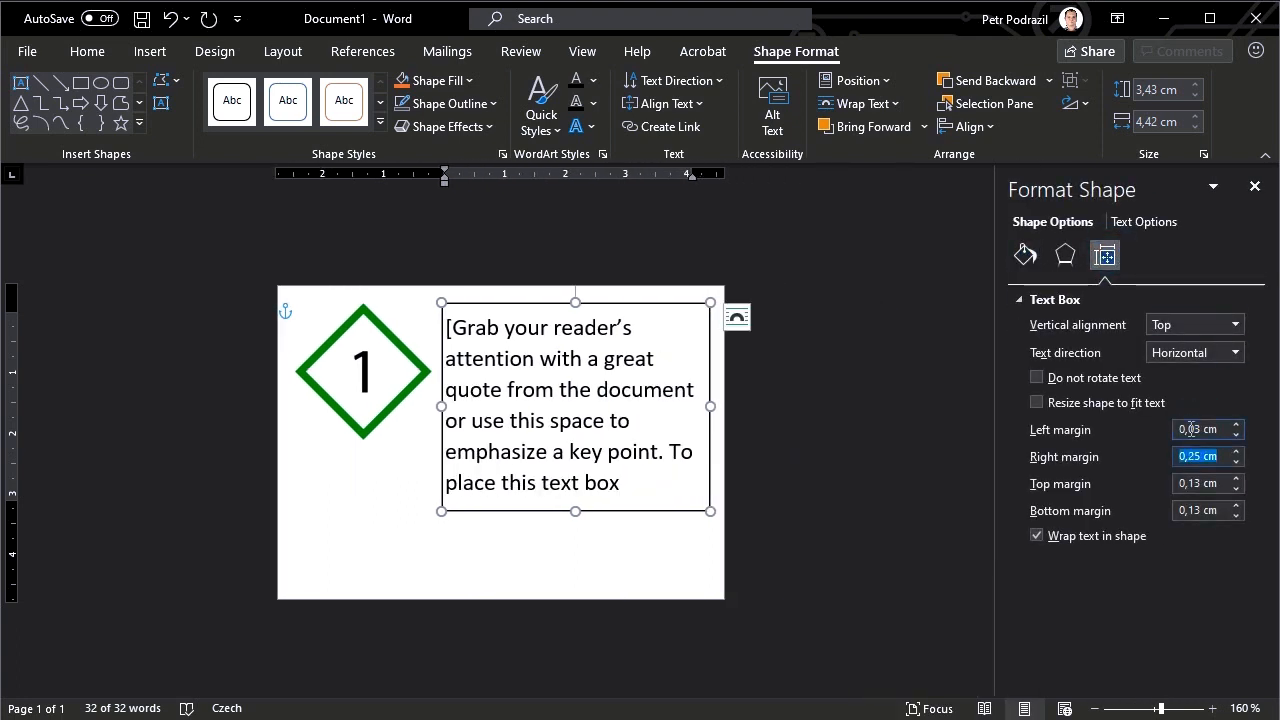
key("ctrl+v")
key("Tab")
key("ctrl+v")
key("Tab")
key("ctrl+v")
left_click(843, 497)
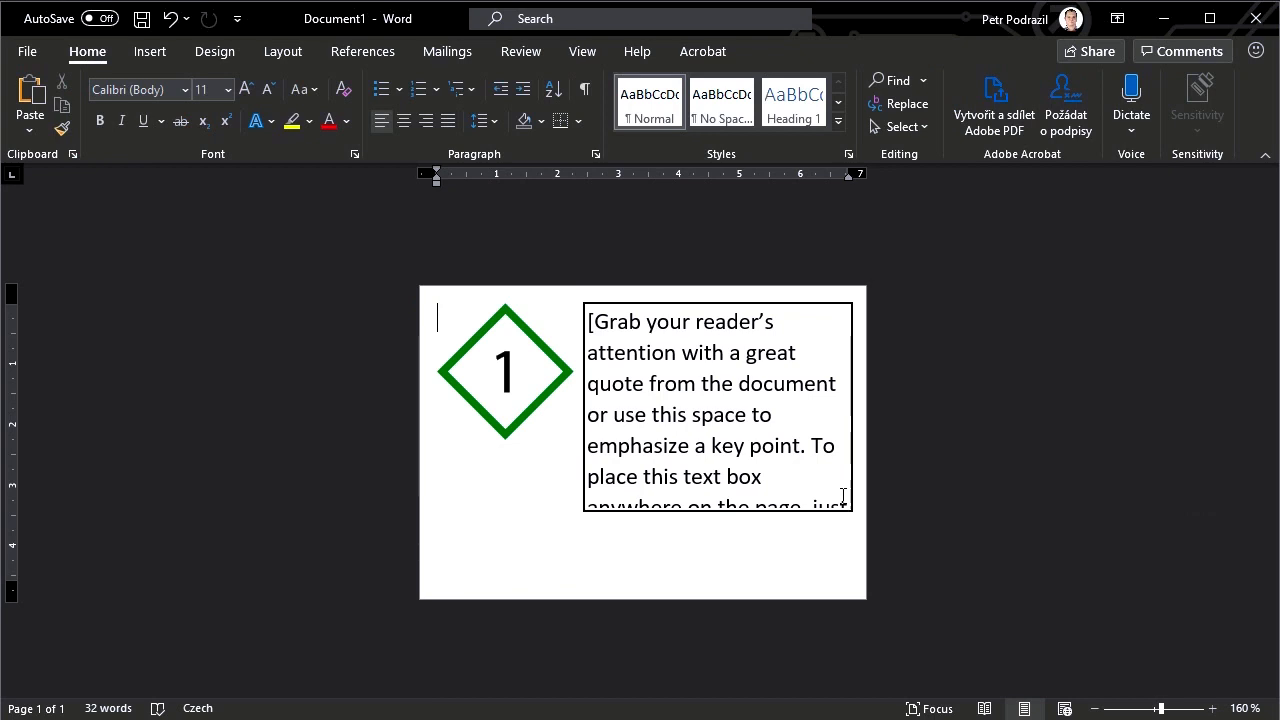
Remove the outline from the text box beside the symbol placeholder
left_click(849, 482)
left_click(447, 104)
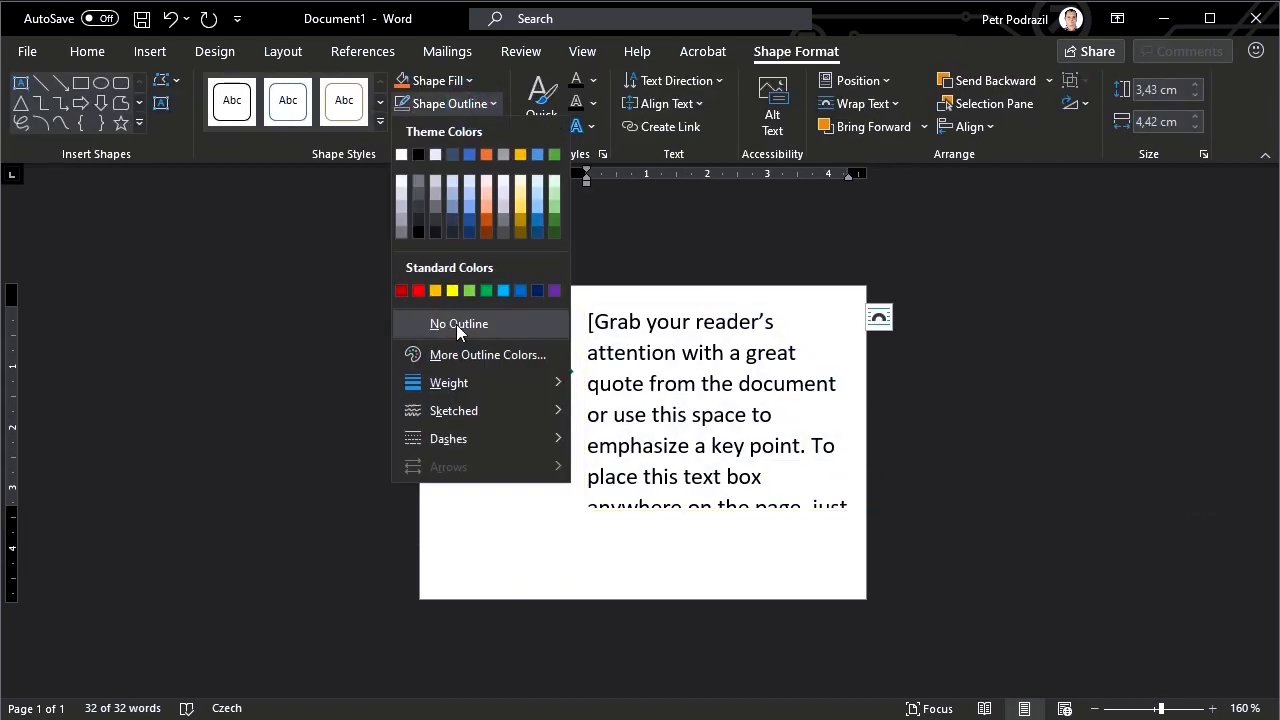
left_click(456, 325)
Replace the sample text in the text box with {Name} and, on a new line, {TextPlain}
triple_click(750, 488)
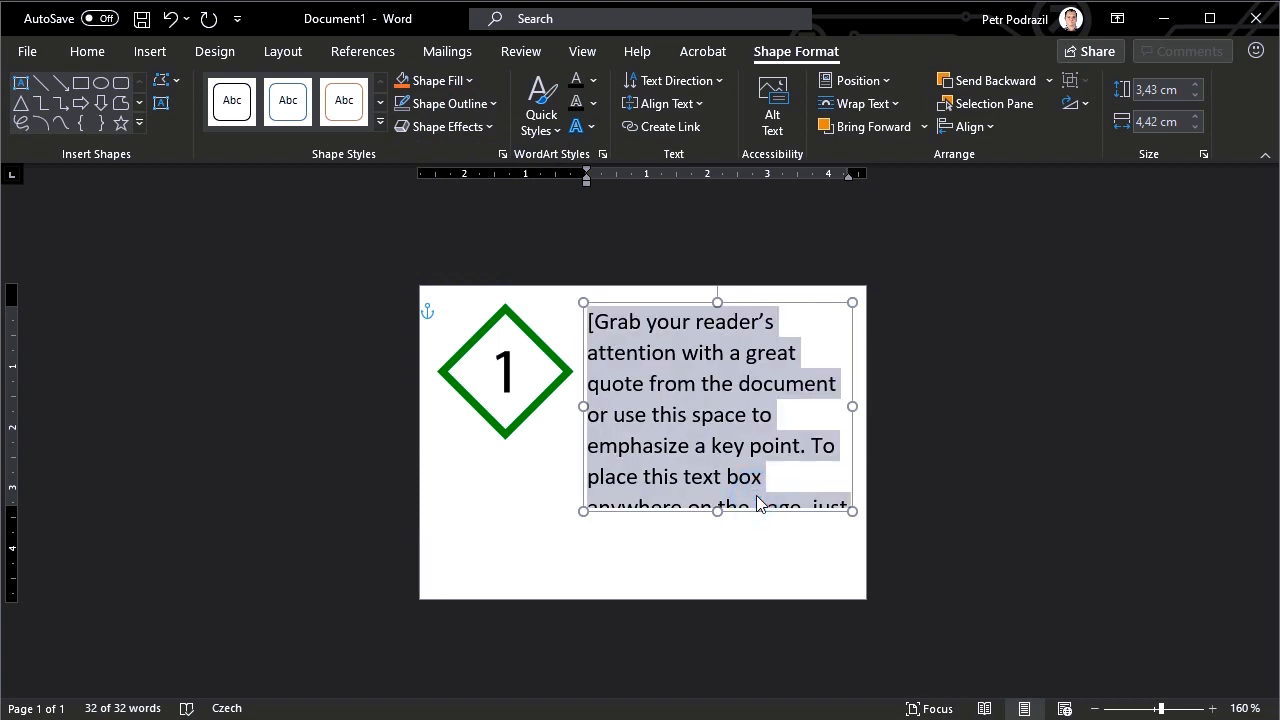
type("{N")
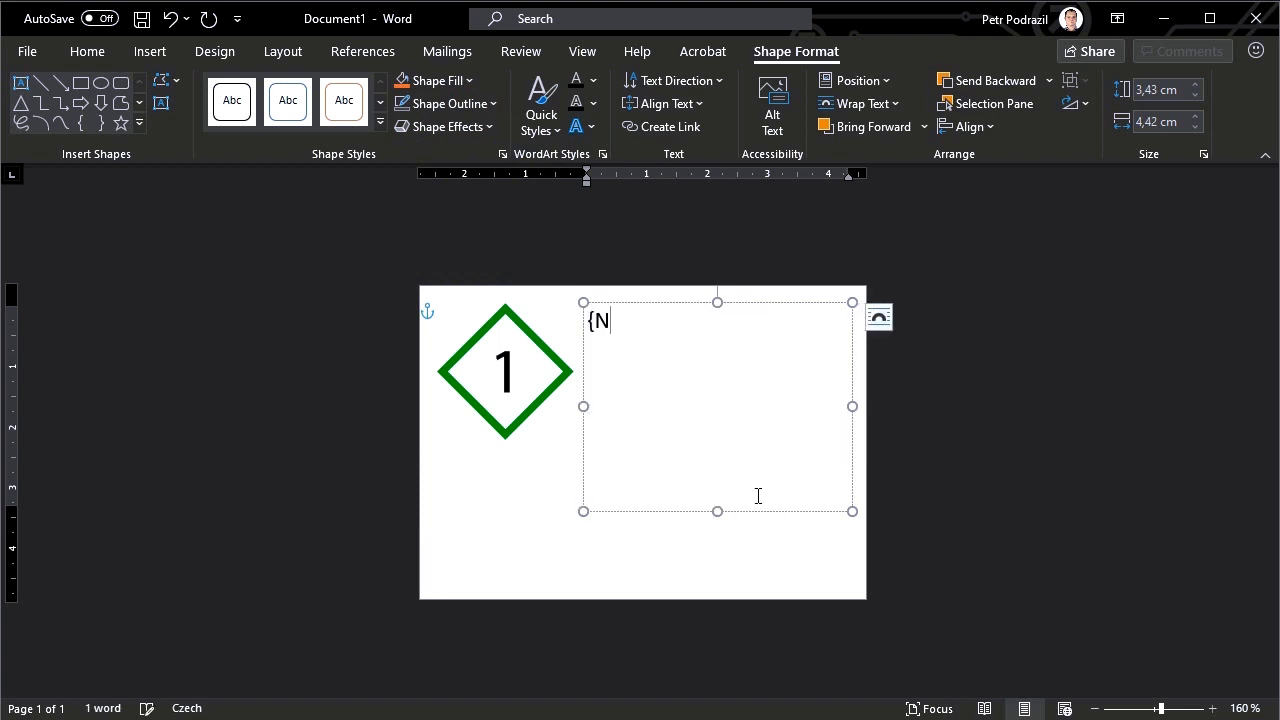
type("ame}")
key("Return")
type("{TextPlain")
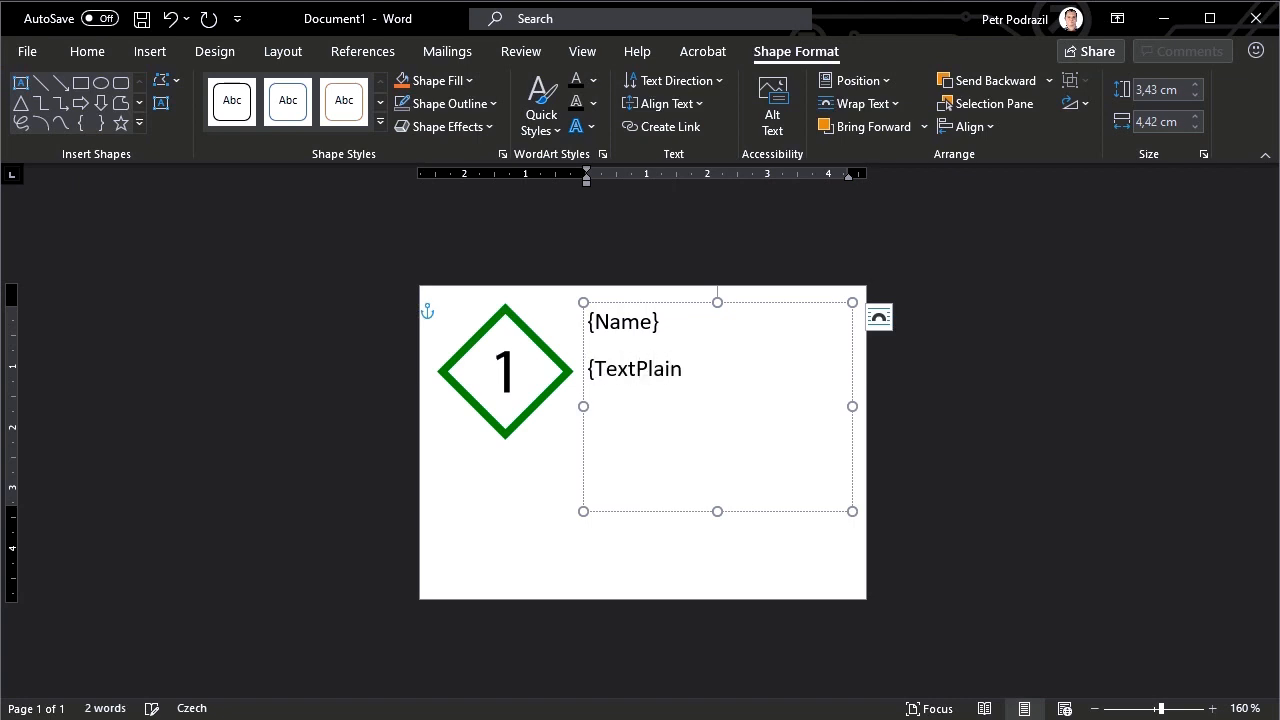
type("}")
Duplicate the text box, place a smaller copy below the symbol placeholder, and replace its text with {SignamWord}
left_click(781, 302)
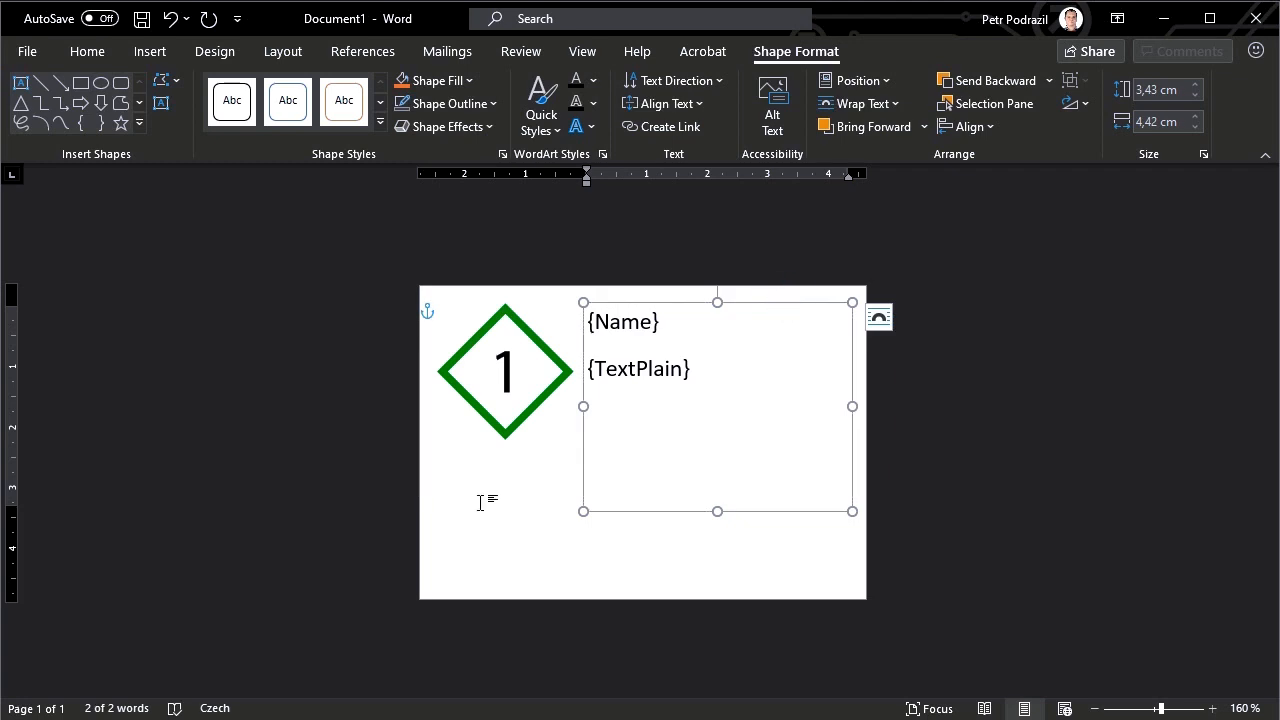
left_click(580, 574)
key("ctrl+v")
left_click_drag(697, 361, 584, 463)
left_click(502, 499)
key("ctrl+a")
type("{SignamWord}")
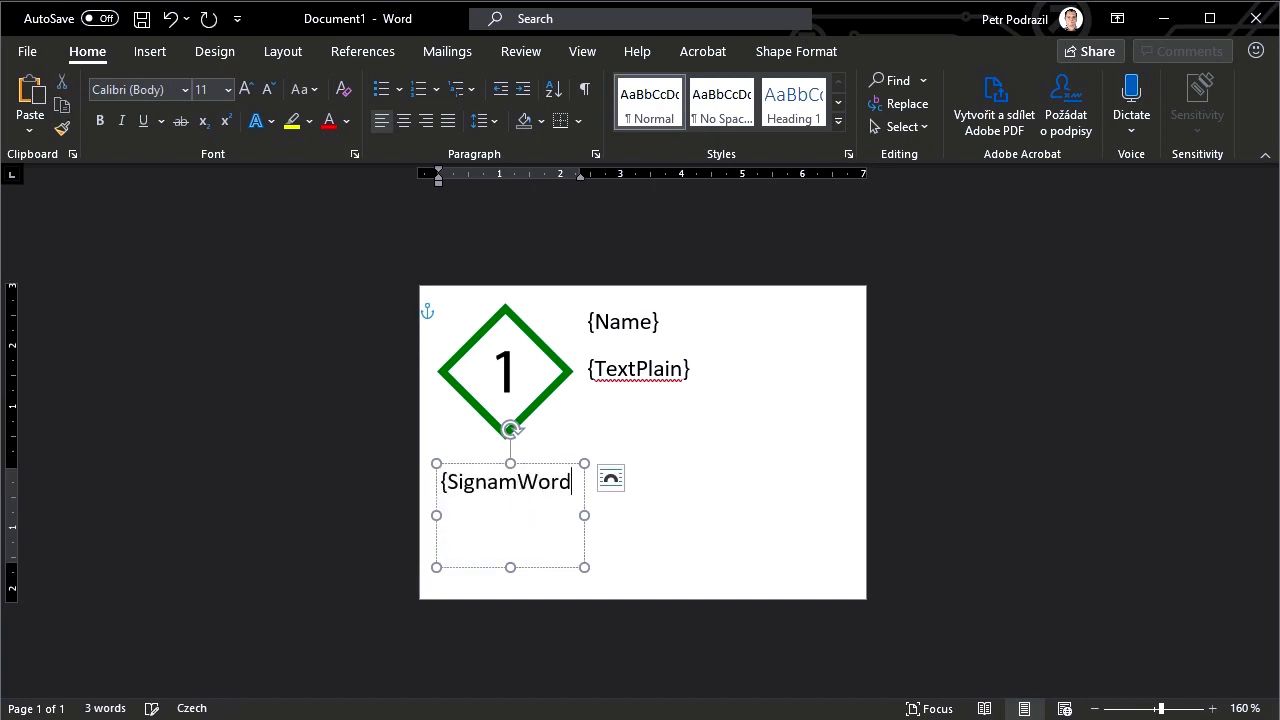
Paste another copy of the text box and place it in the label's lower-right corner
left_click(719, 543)
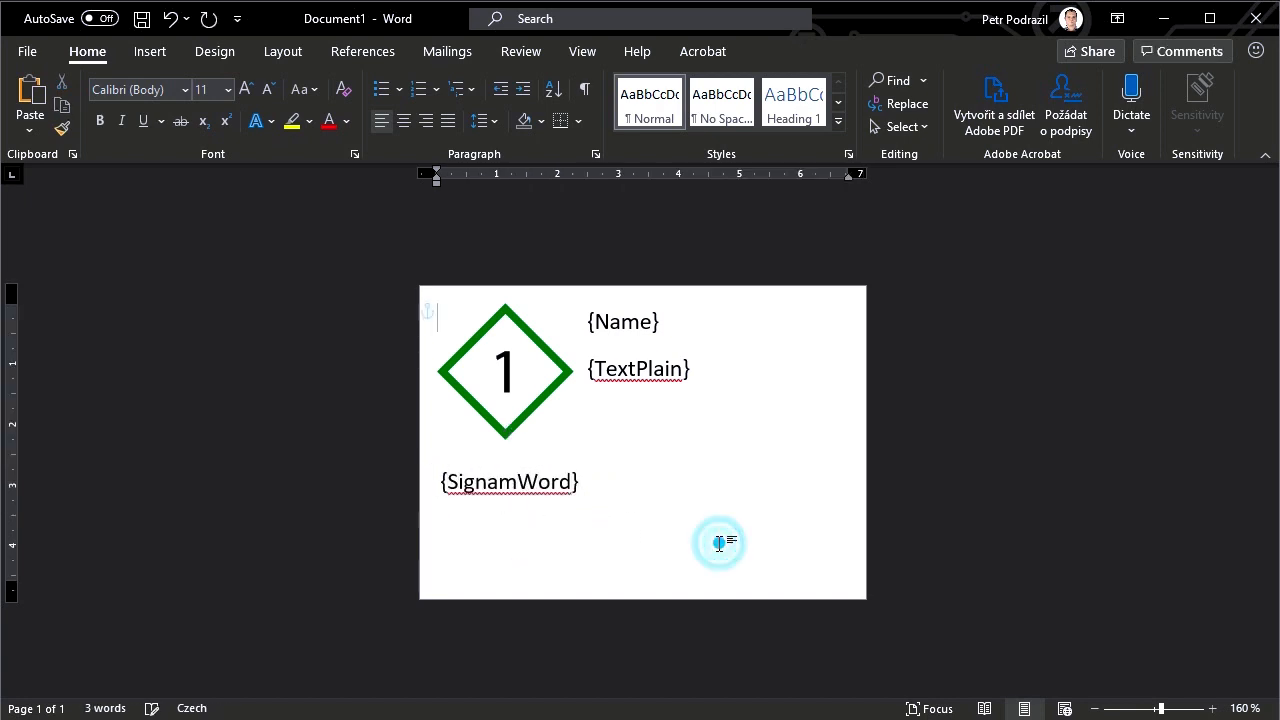
key("ctrl+v")
left_click_drag(571, 363, 839, 546)
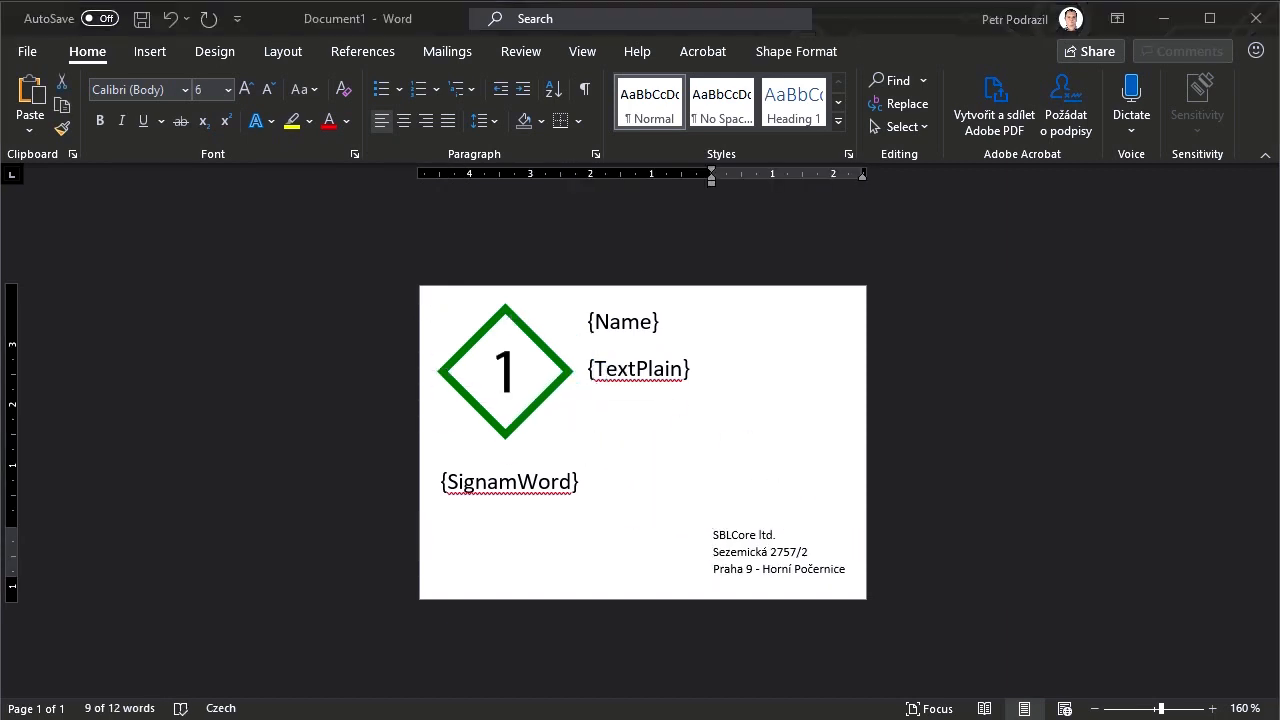
Paste the SBLCore logo onto the label and place it directly beside the company address
key("ctrl+v")
left_click_drag(754, 549, 618, 555)
Add the tag {AllowFontResize} on a new line after {TextPlain} in the main text box
left_click(757, 477)
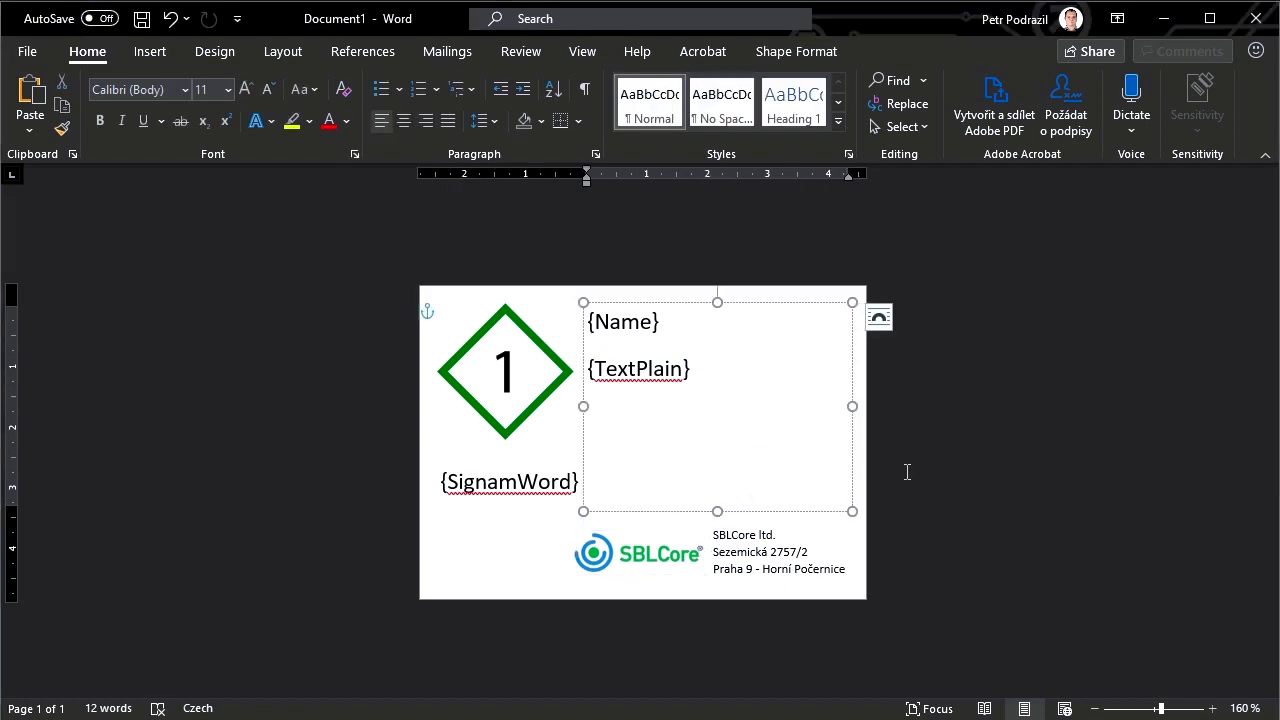
key("Return")
type("{Al")
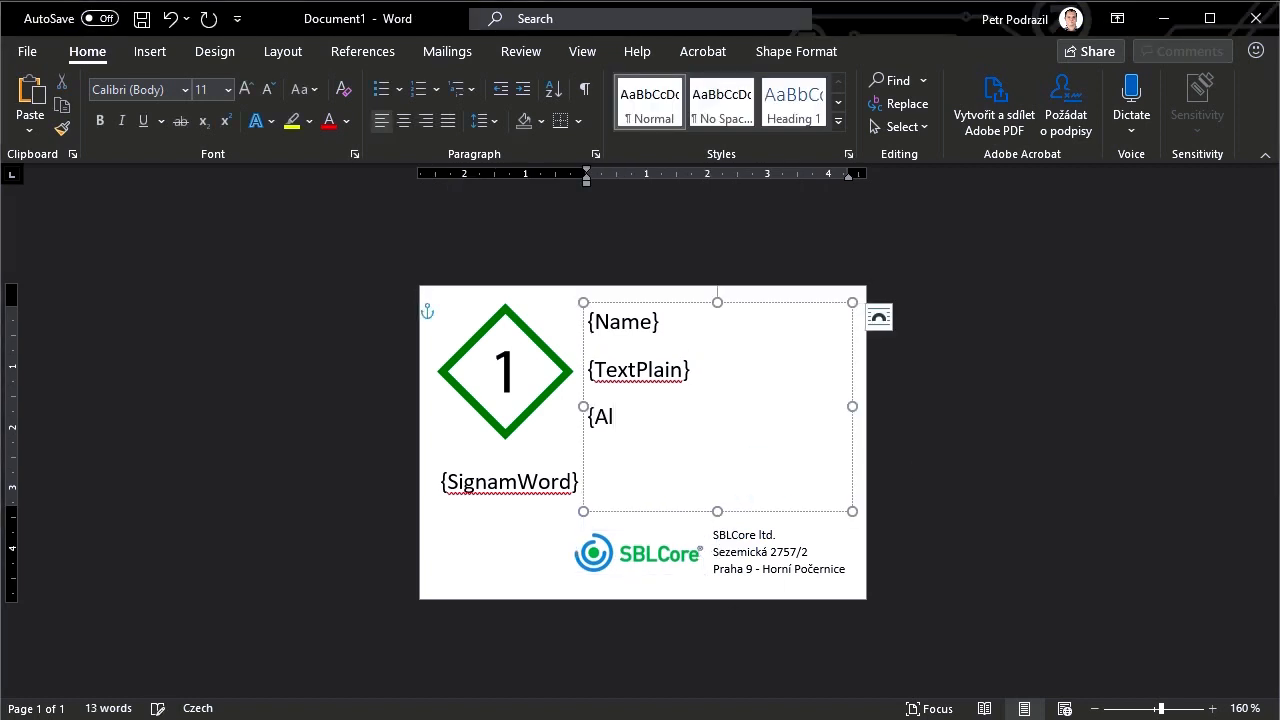
type("lowFontResize}")
Make the {Name} tag in the main text box bold
key("Up")
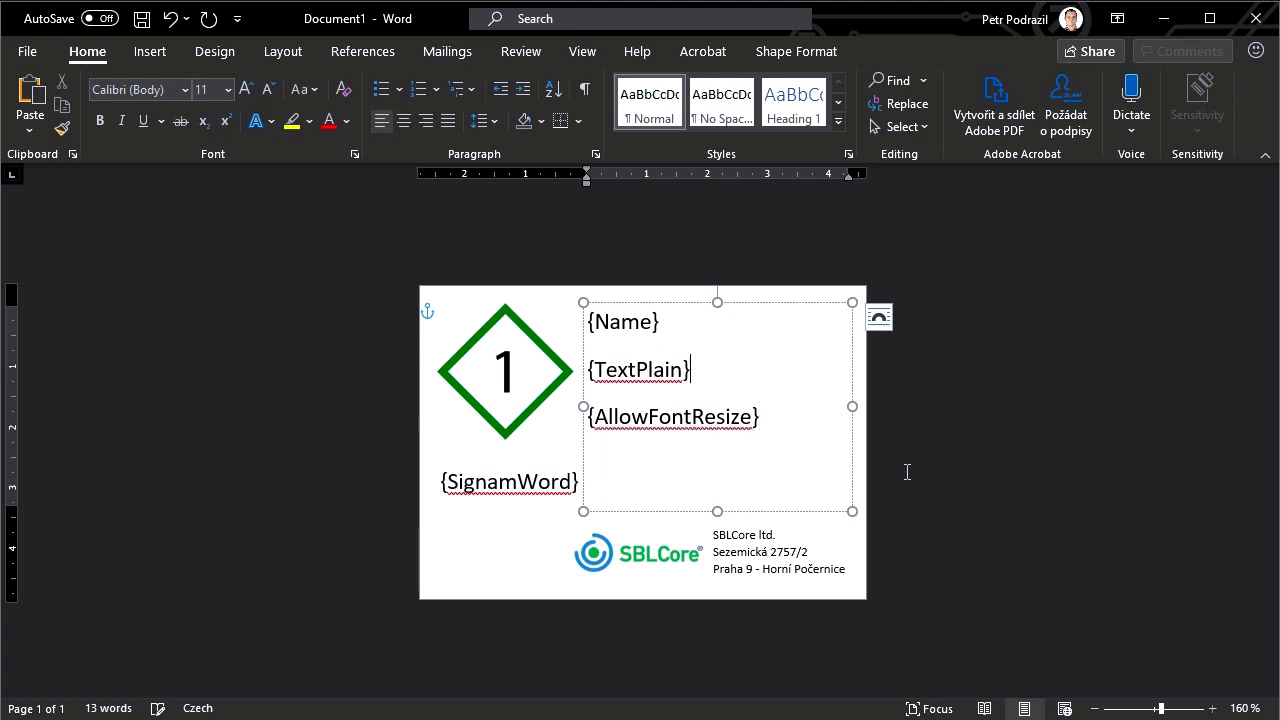
key("Up")
key("shift+Home")
key("ctrl+b")
left_click(835, 481)
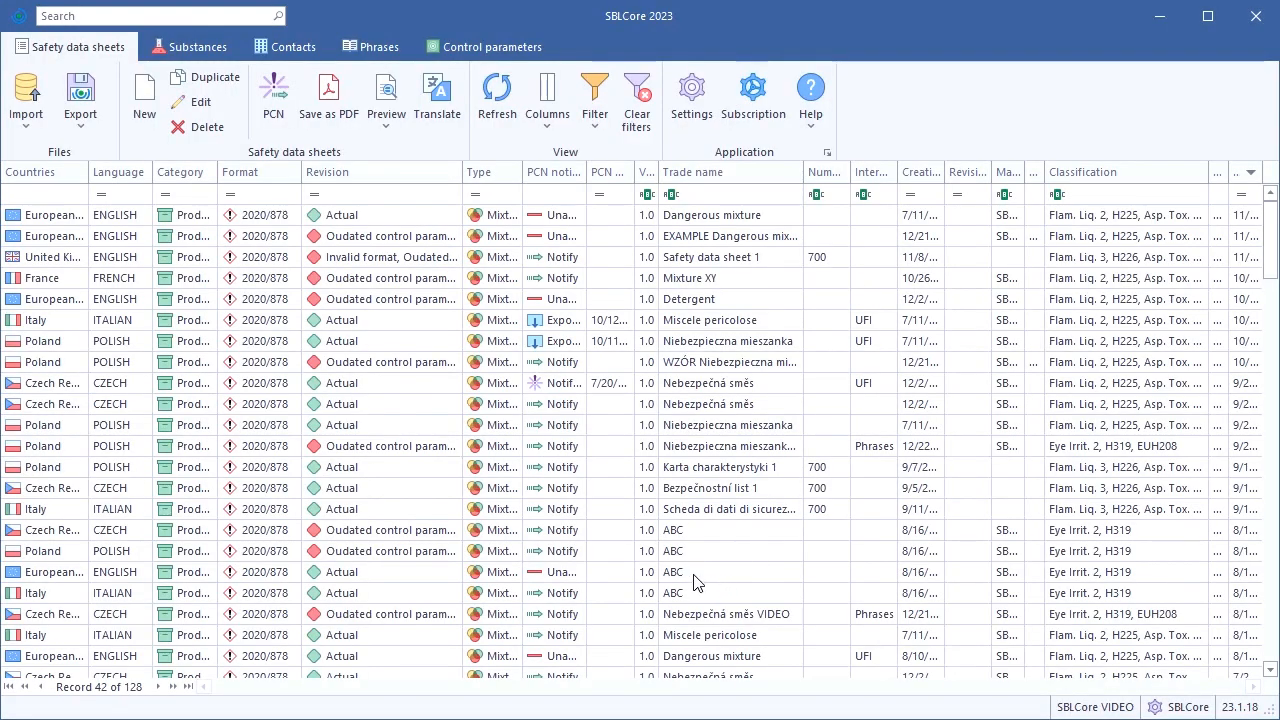
In SBLCore, open the English European Union safety data sheet ABC and add a label using the custom template file Label ABC
double_click(683, 574)
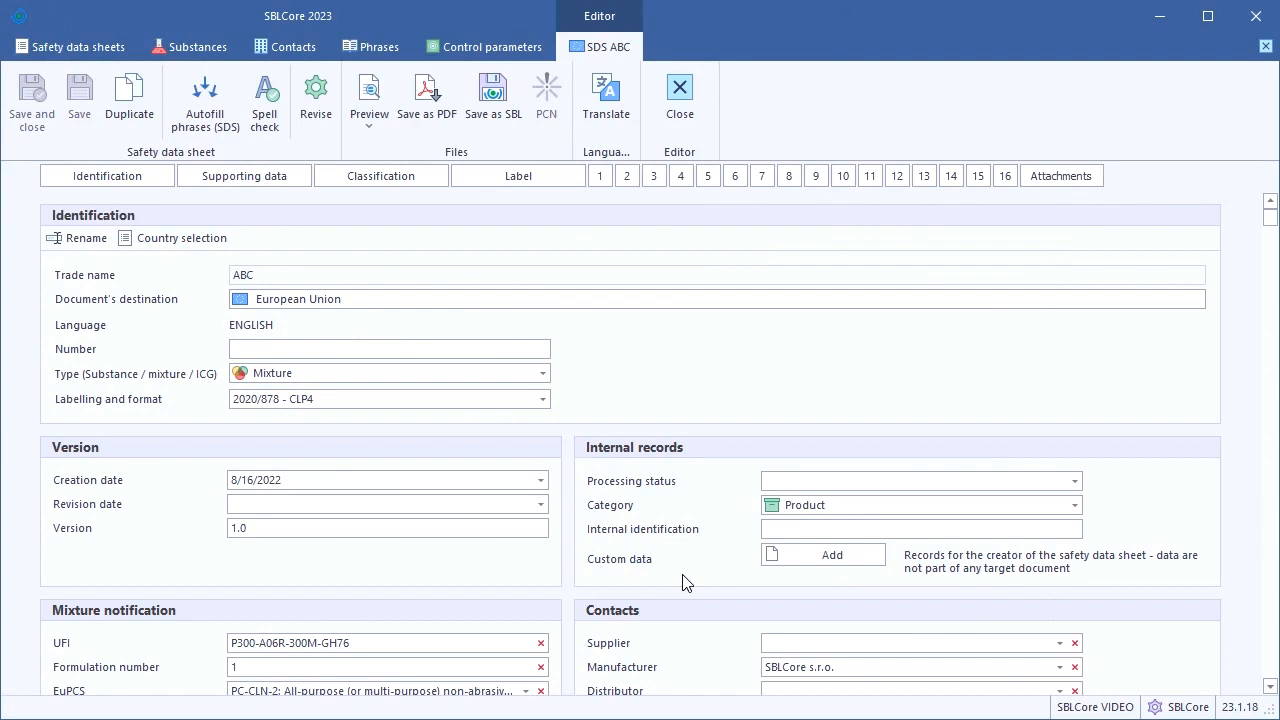
left_click(492, 180)
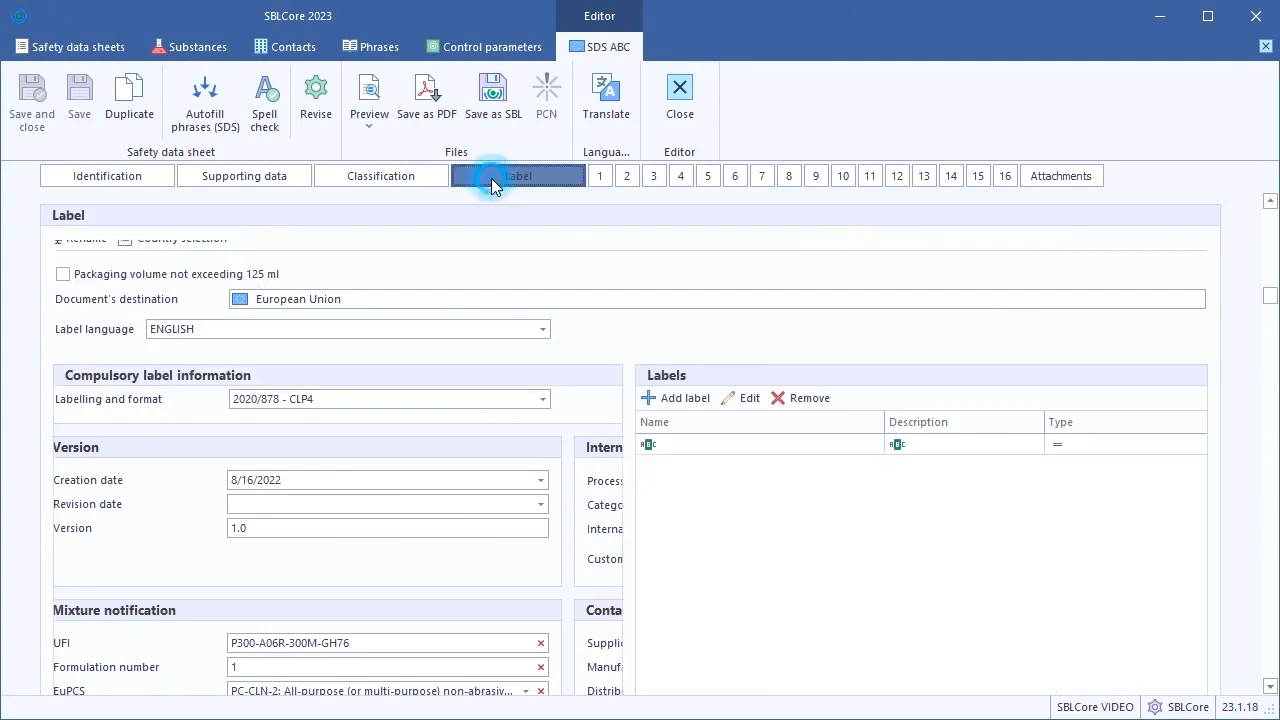
left_click(672, 398)
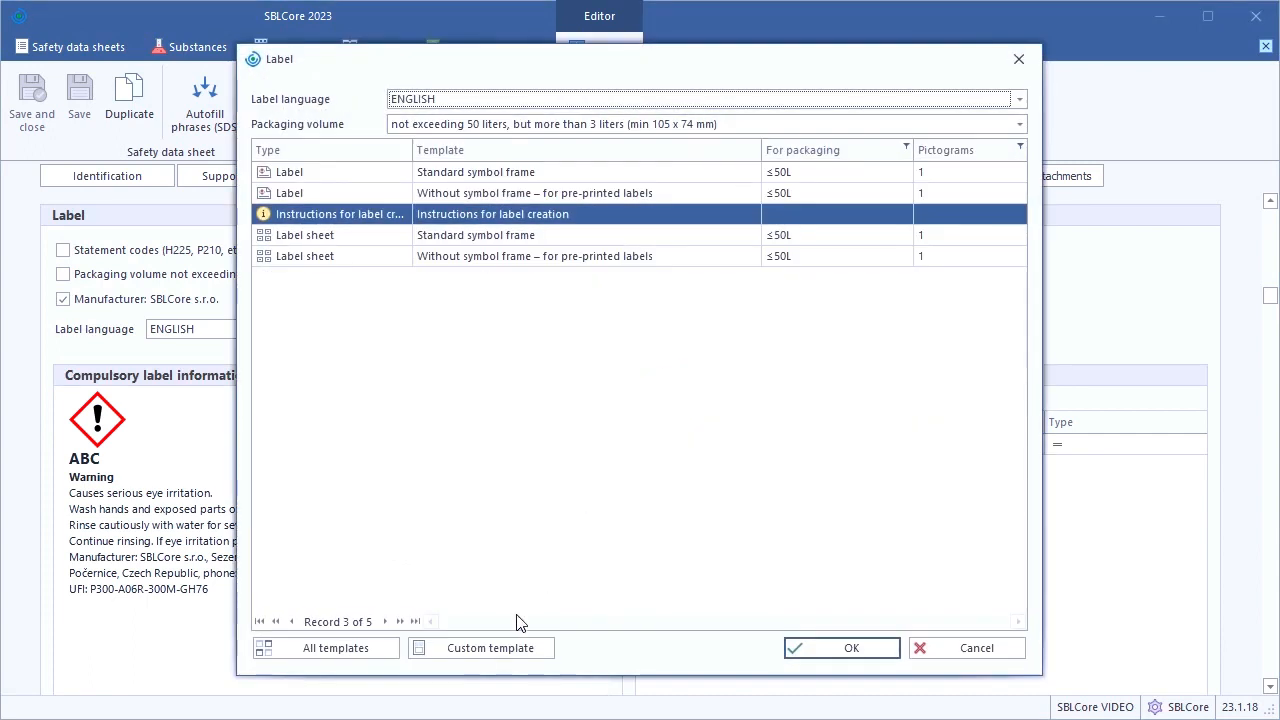
left_click(473, 651)
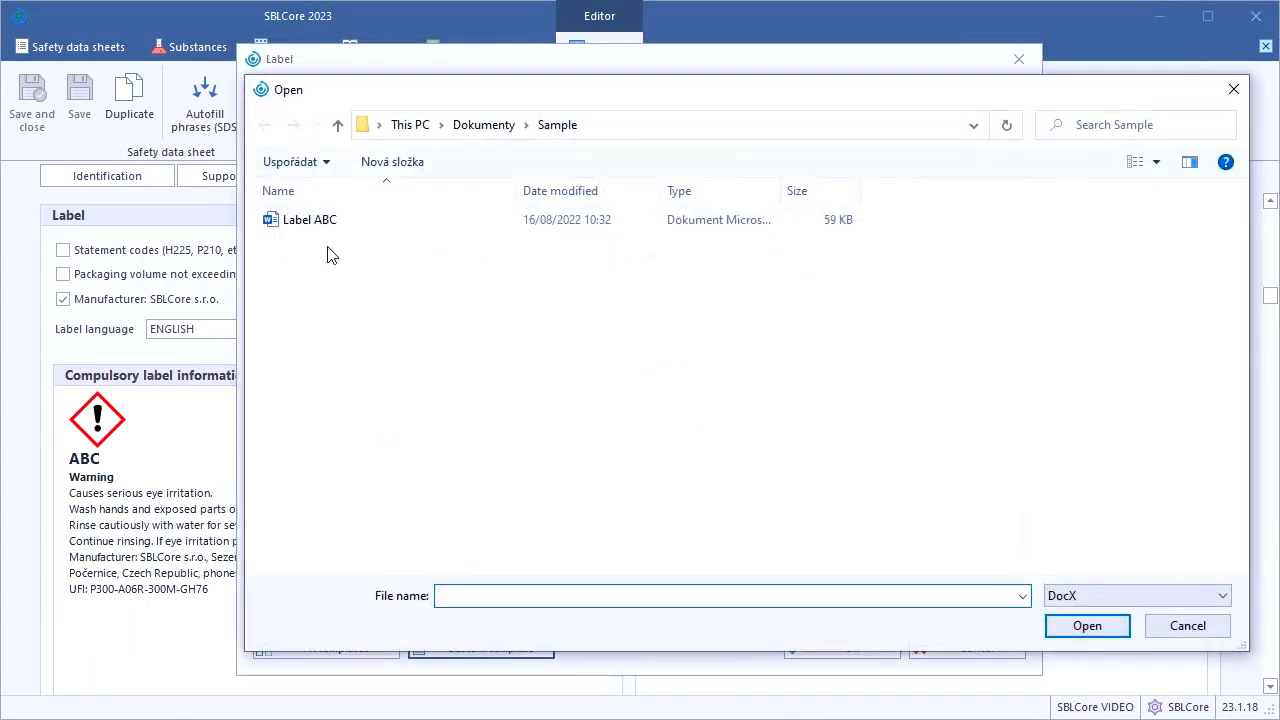
double_click(302, 219)
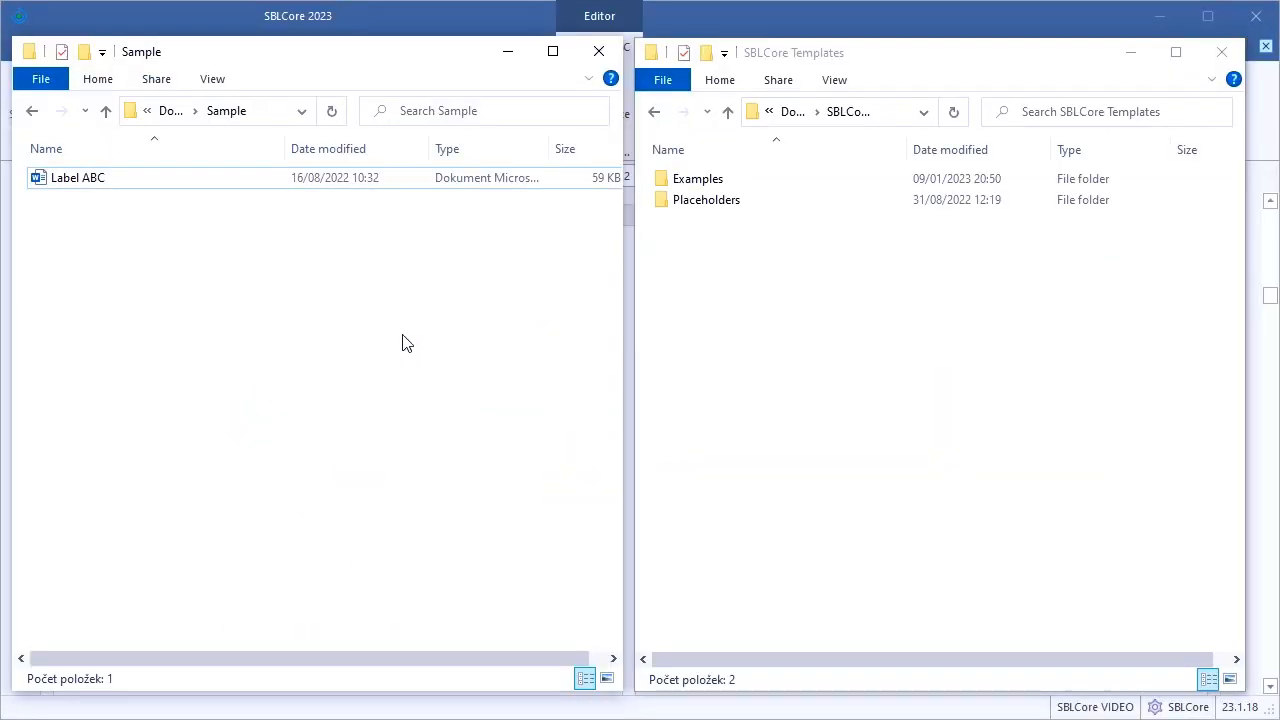
Copy the Label ABC document from the Sample folder into SBLCore Templates, and open the template list for adding a label in SBLCore
left_click_drag(76, 184, 797, 421)
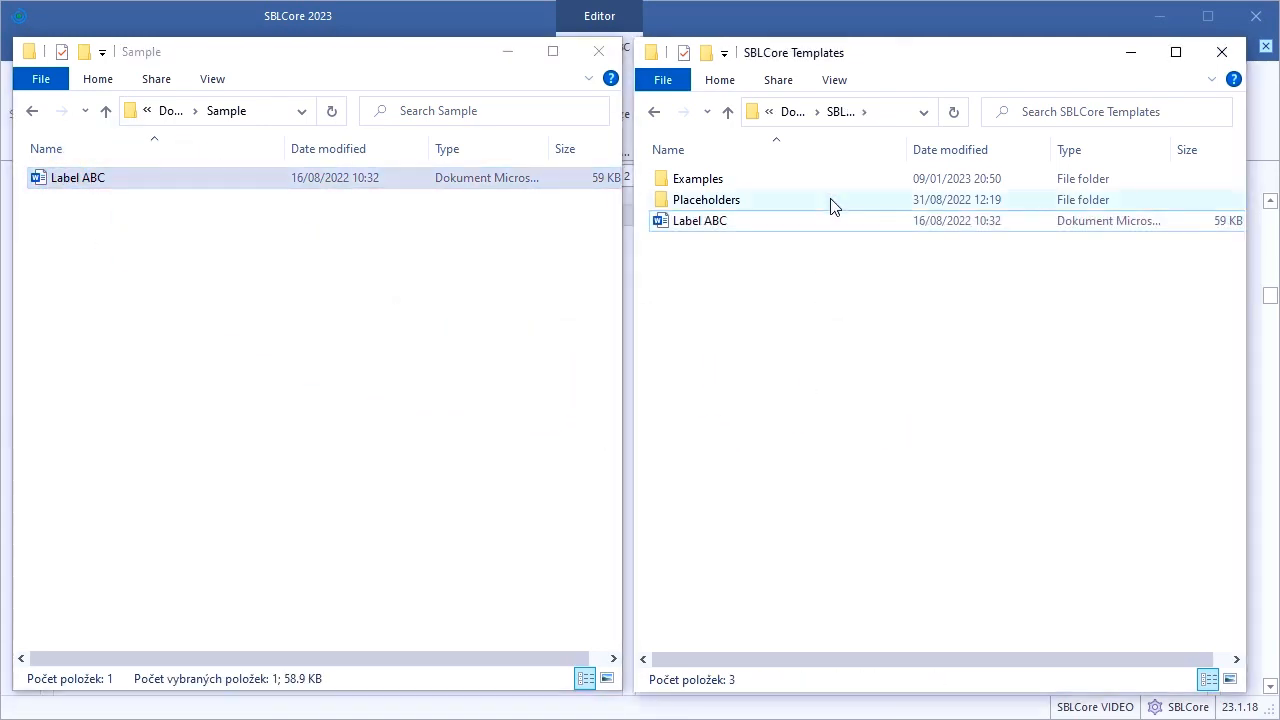
left_click(828, 14)
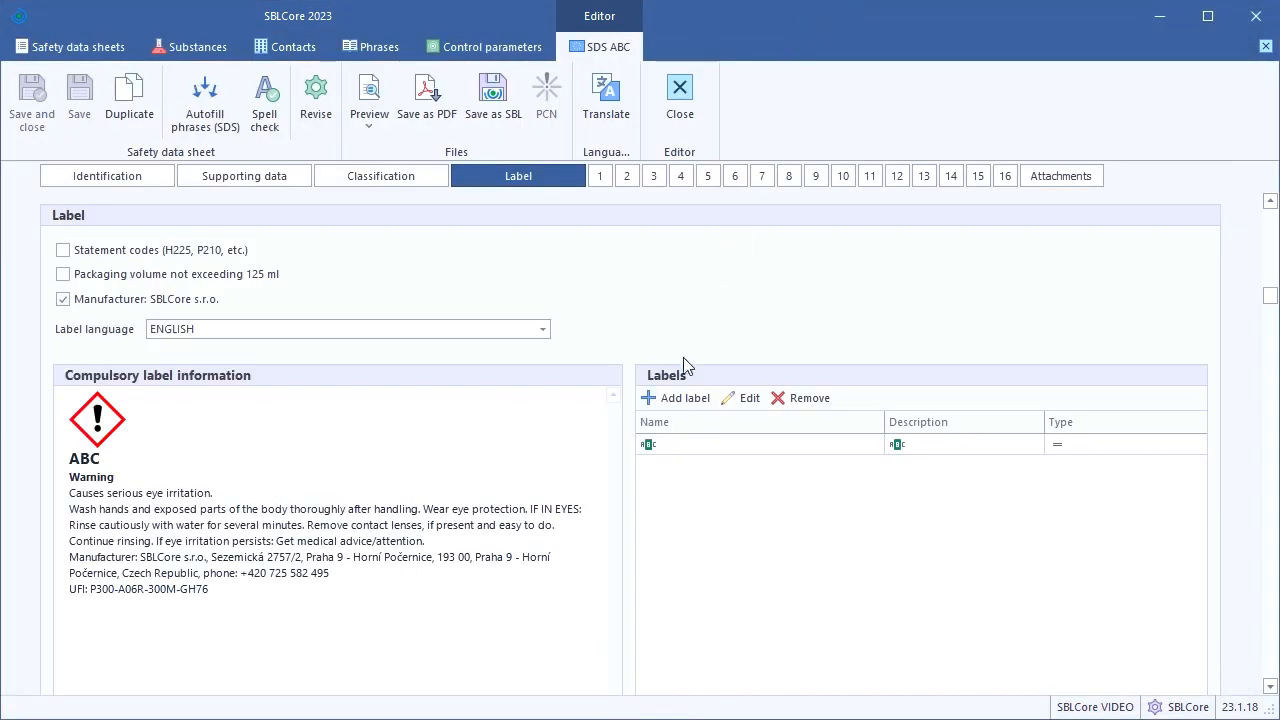
left_click(675, 398)
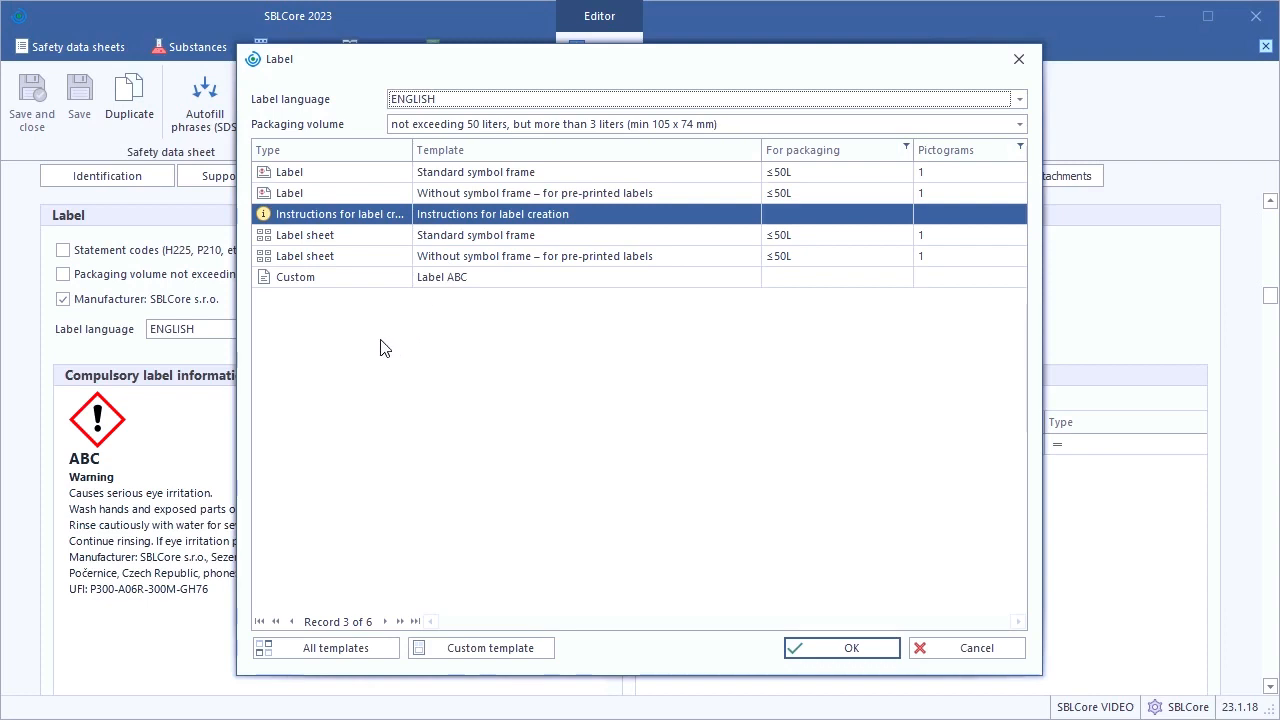
Rename the Label ABC file in SBLCore Templates to "Bottle 3L Sym12 label" and reopen the template list for adding a label
left_click(241, 221)
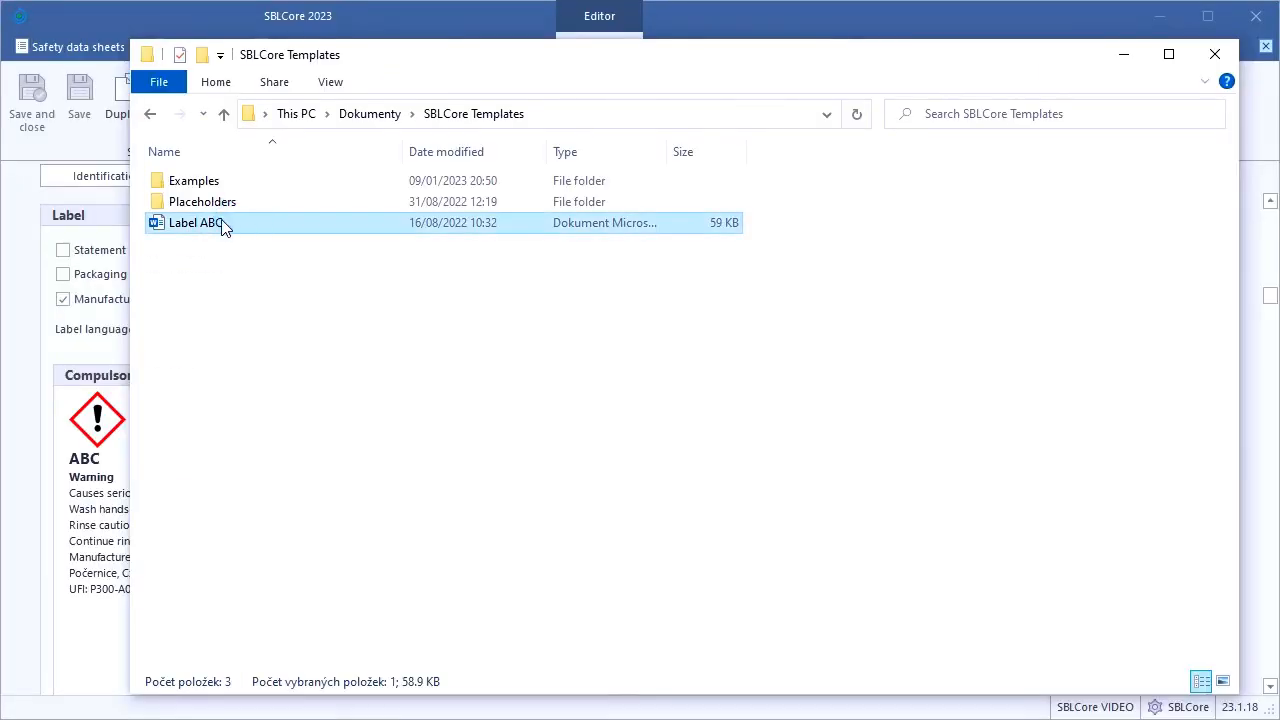
left_click(200, 225)
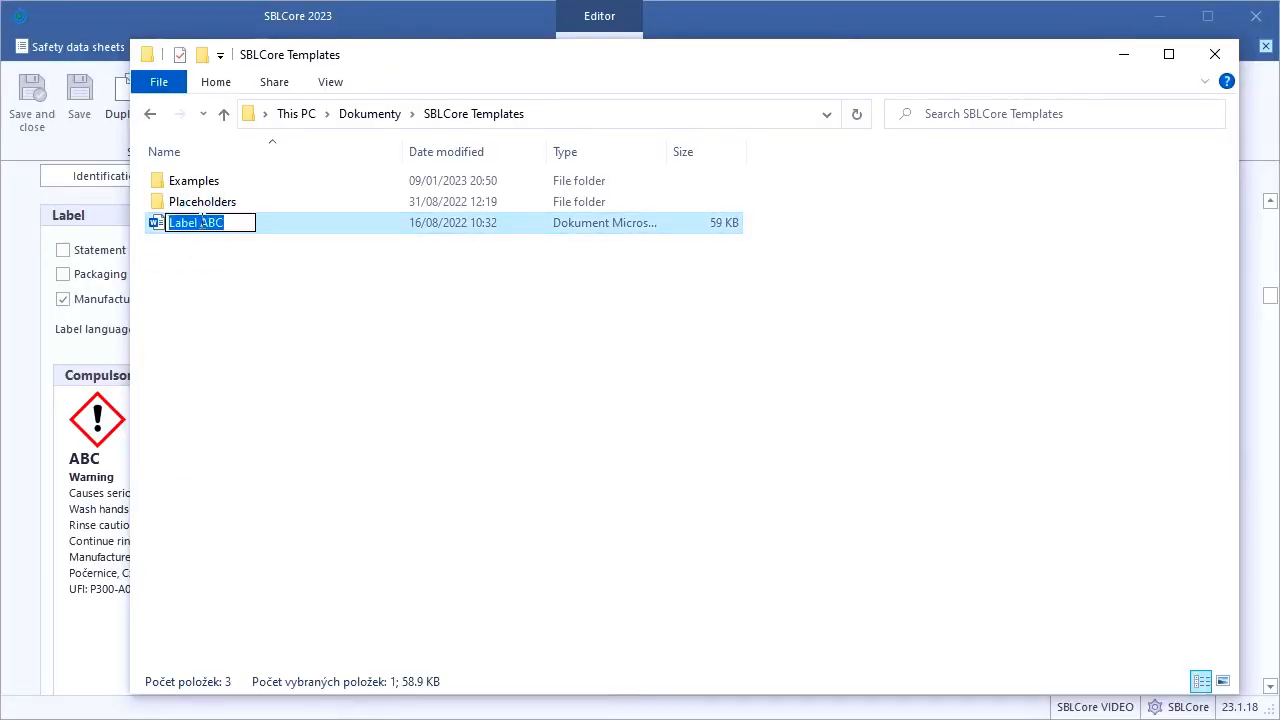
type("Bottle 3L Sym12 label")
key("Return")
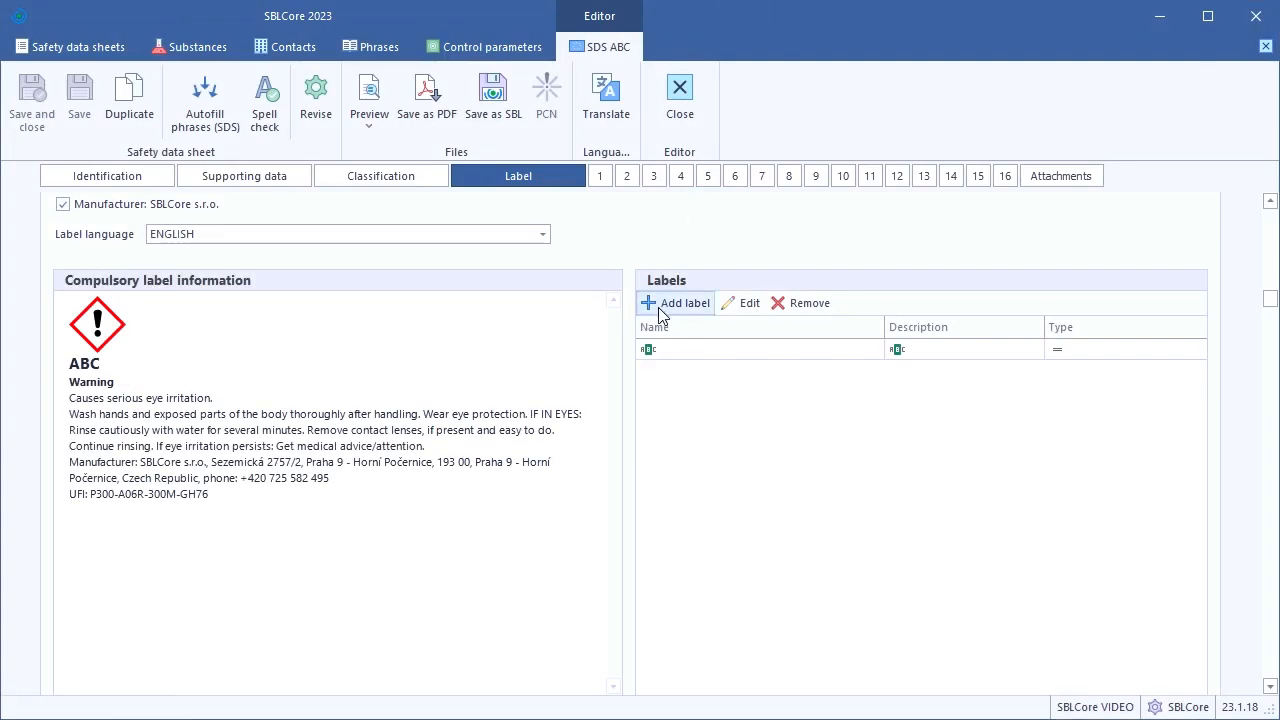
left_click(662, 303)
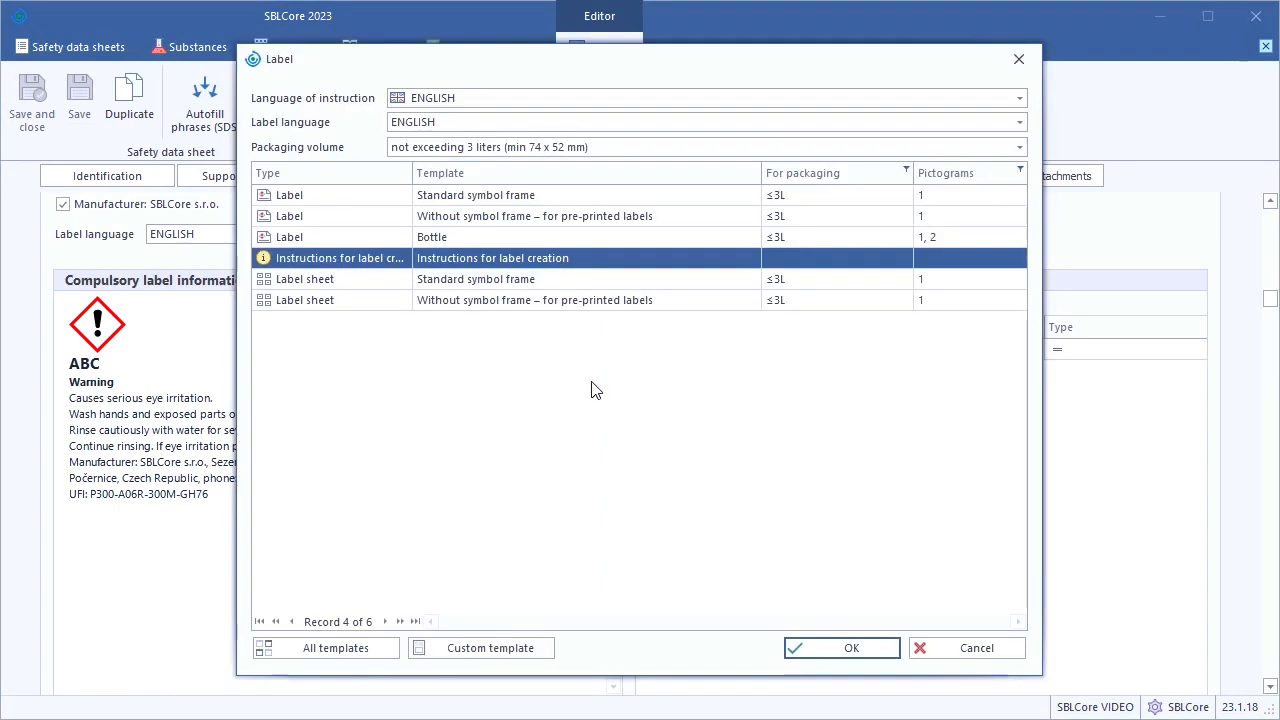